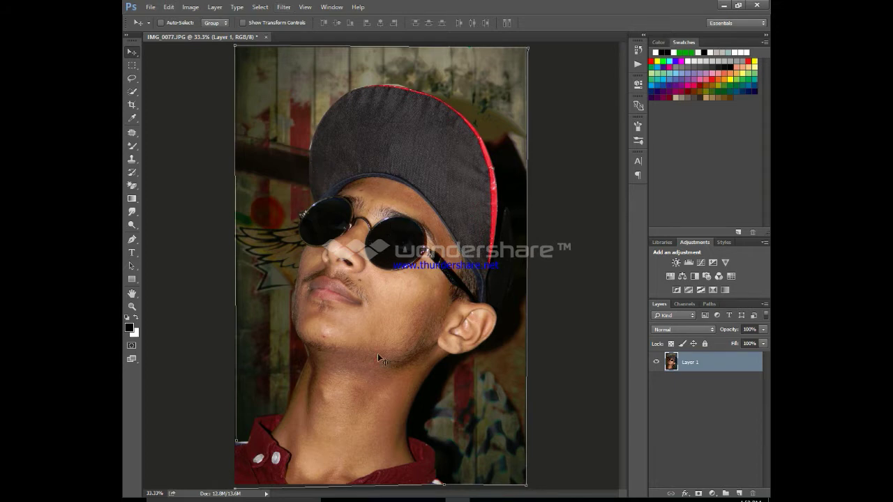
- Set the Mixer Brush wetness to 16% and zoom in close on the eyes and forehead
click(132, 146)
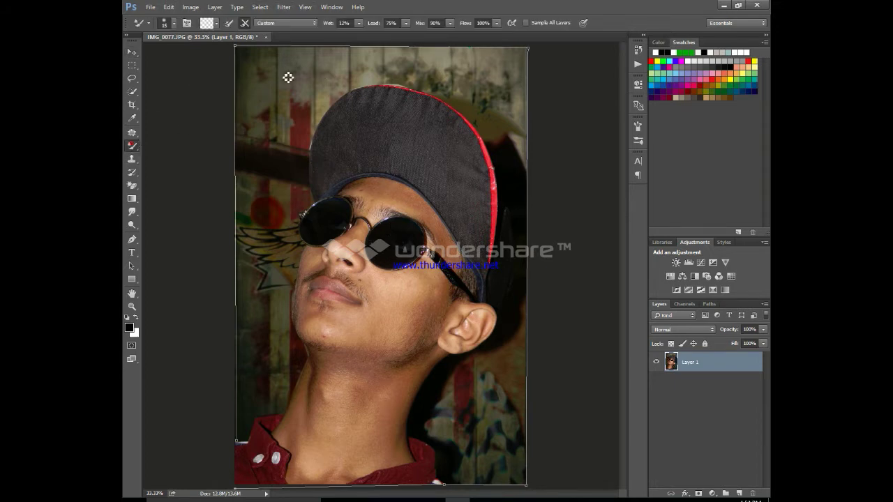
click(357, 23)
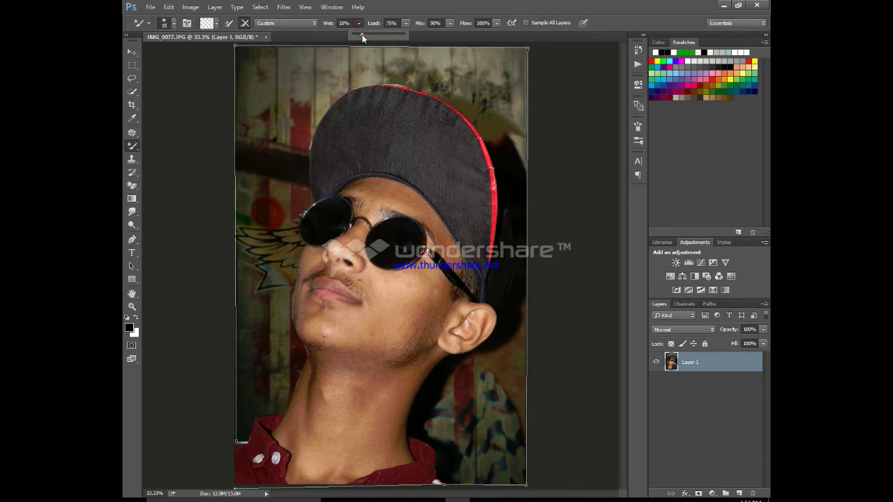
click(360, 33)
key(ctrl+plus)
key(ctrl+plus)
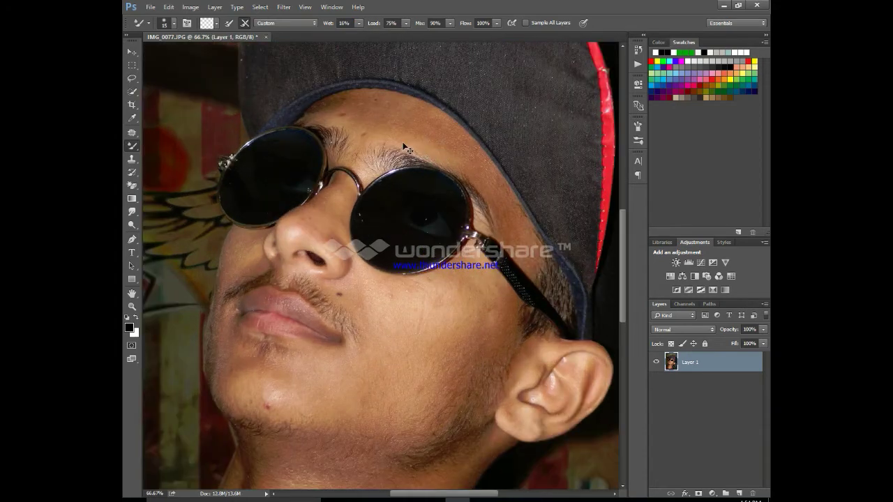
key(ctrl+plus)
scroll(426, 126, up, 2)
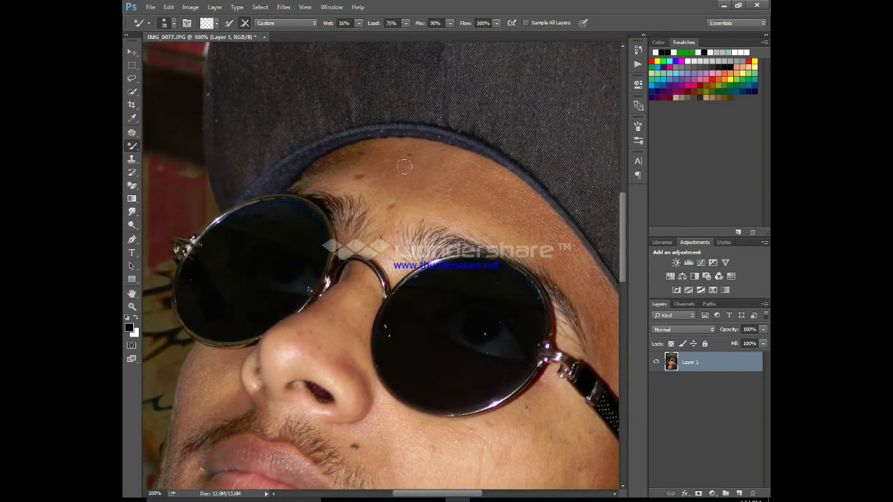
- Heal four forehead blemishes with the Spot Healing Brush
click(131, 131)
click(170, 131)
click(365, 182)
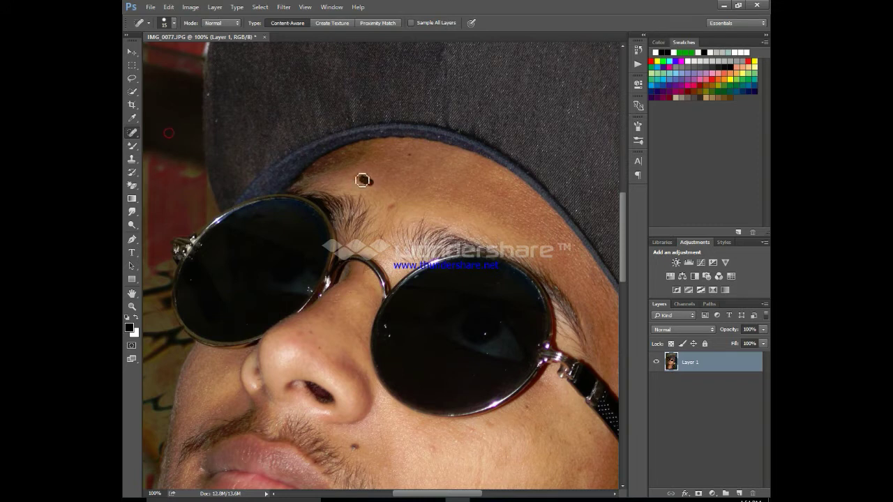
click(414, 193)
click(410, 156)
click(393, 204)
- Heal the blemishes on the cheek and chin with the Spot Healing Brush
scroll(474, 229, down, 3)
scroll(474, 229, down, 2)
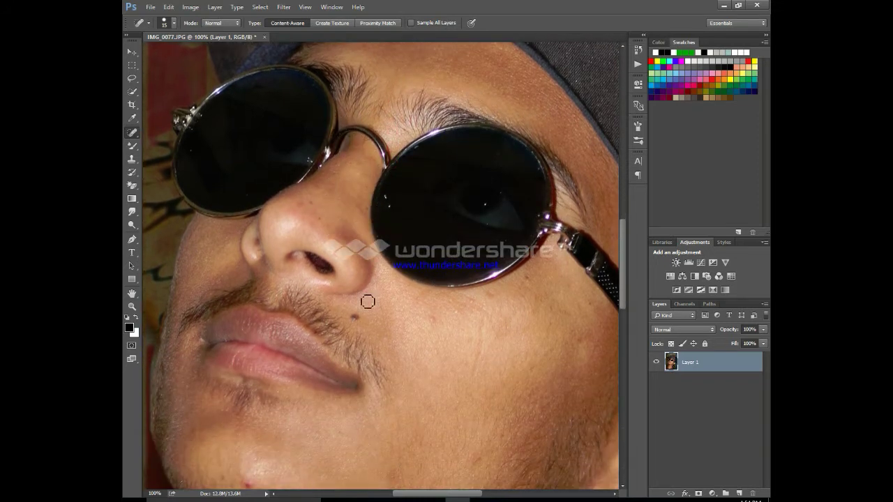
click(355, 317)
drag(428, 318, 441, 318)
click(492, 299)
scroll(533, 284, down, 2)
scroll(532, 284, down, 2)
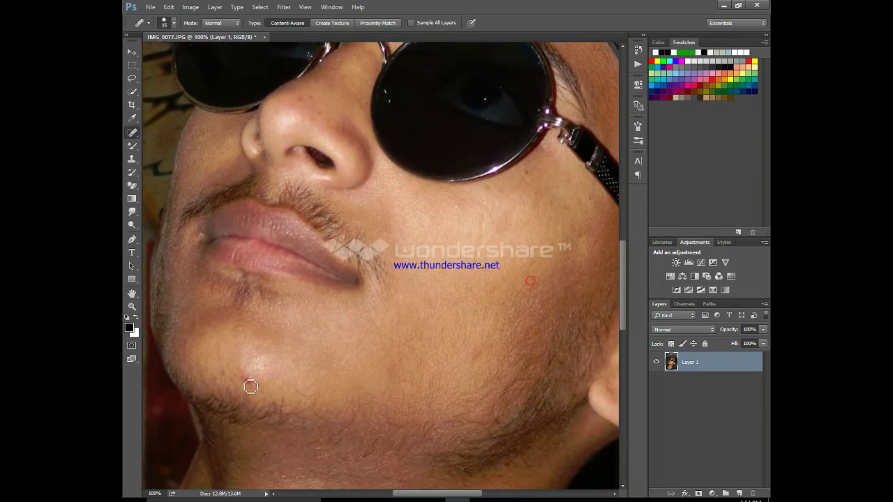
drag(248, 382, 253, 384)
click(246, 381)
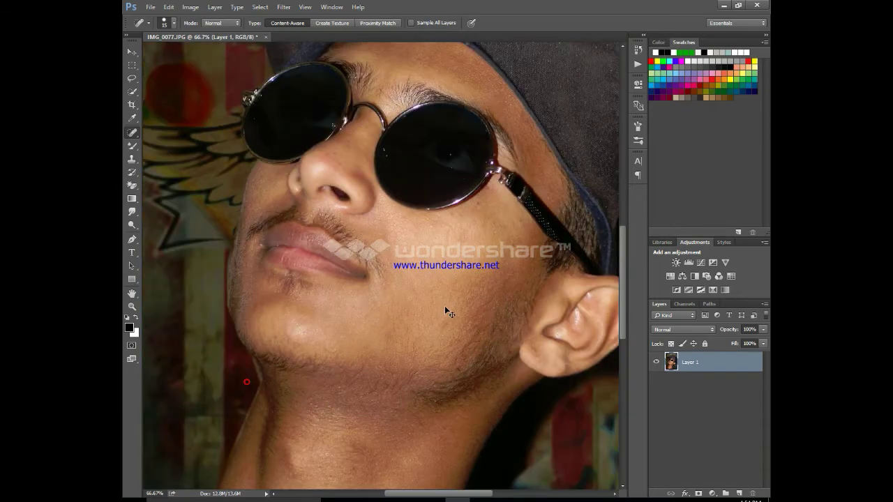
- Remove the dark mole on the cheek and two spots on the nose bridge
key(ctrl+minus)
key(ctrl+minus)
scroll(305, 223, down, 1)
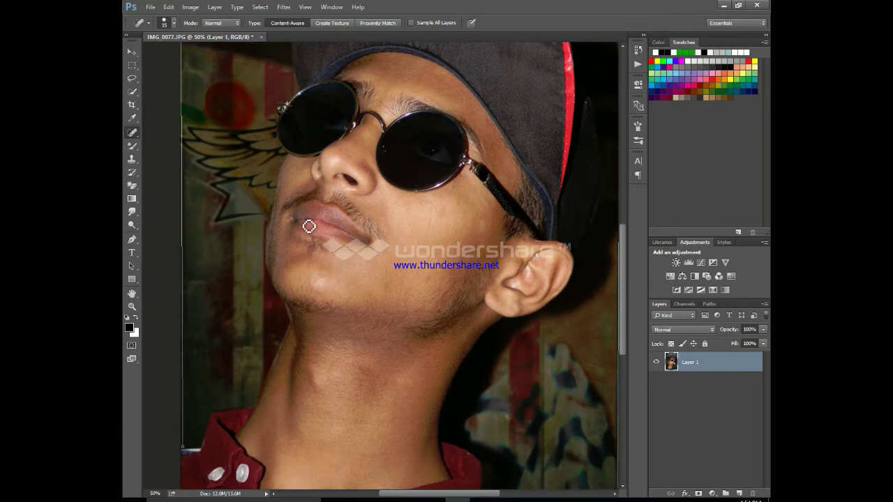
scroll(308, 225, down, 3)
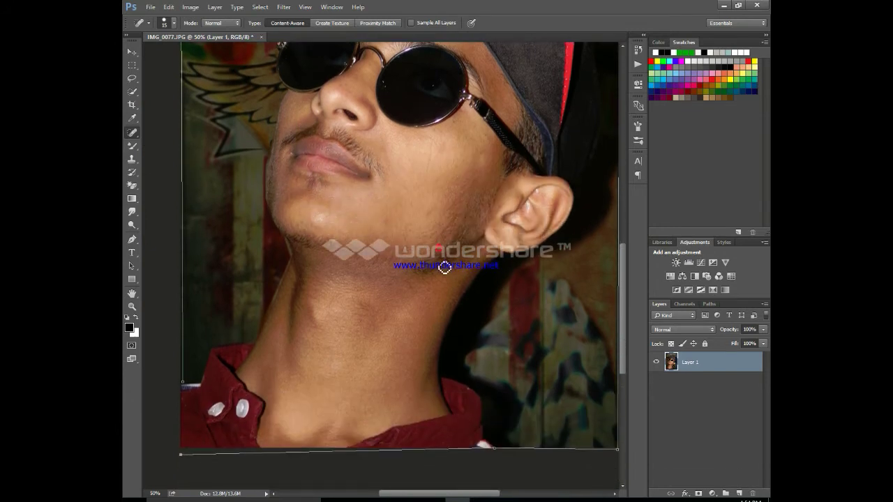
scroll(378, 215, up, 1)
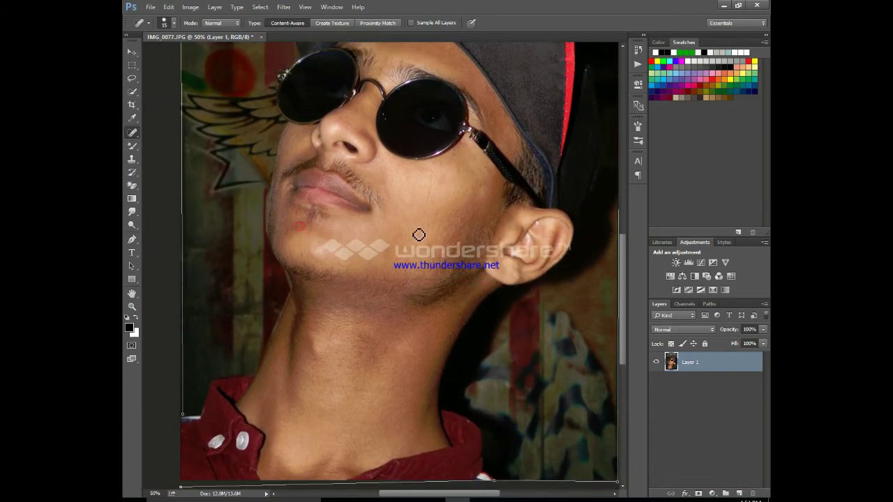
scroll(418, 235, up, 2)
click(445, 229)
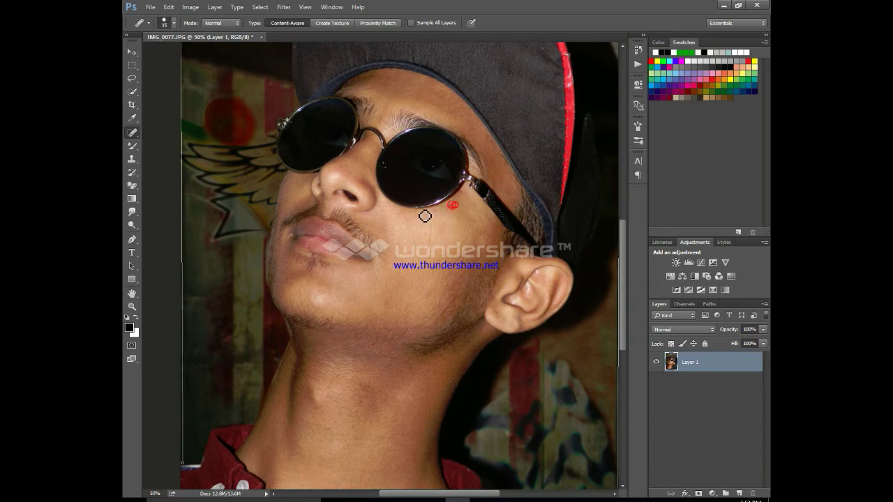
click(350, 172)
click(358, 165)
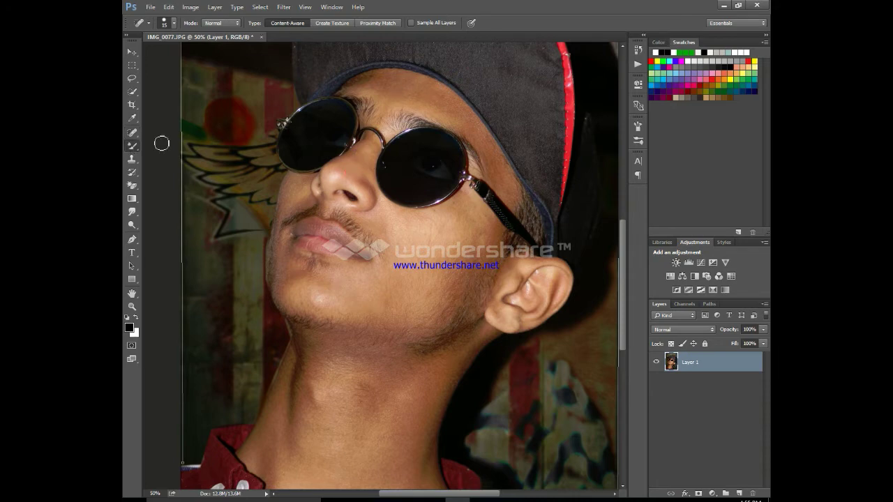
click(131, 145)
- Blend away the red forehead spots and smooth the temple with the Mixer Brush
key(ctrl+plus)
scroll(341, 162, up, 3)
scroll(370, 162, up, 3)
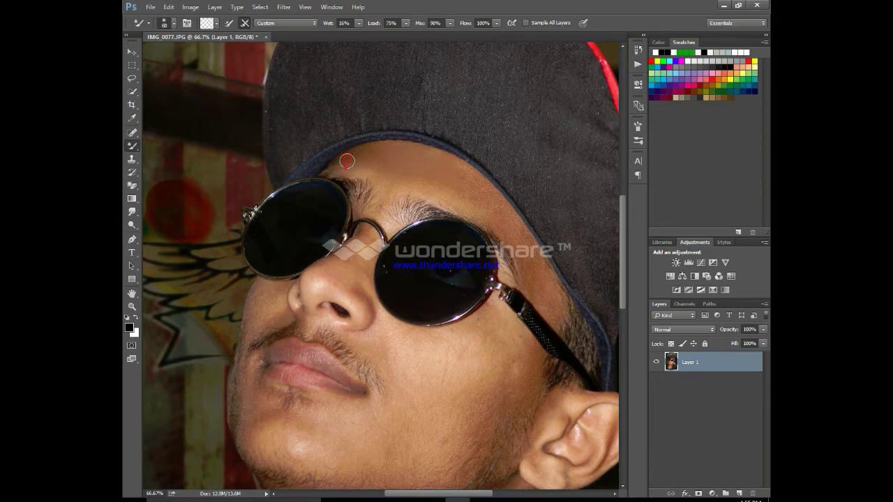
click(466, 183)
click(442, 169)
click(499, 212)
- Blend the skin near the nose, the cheek edge and the chin with a larger brush
scroll(433, 229, down, 1)
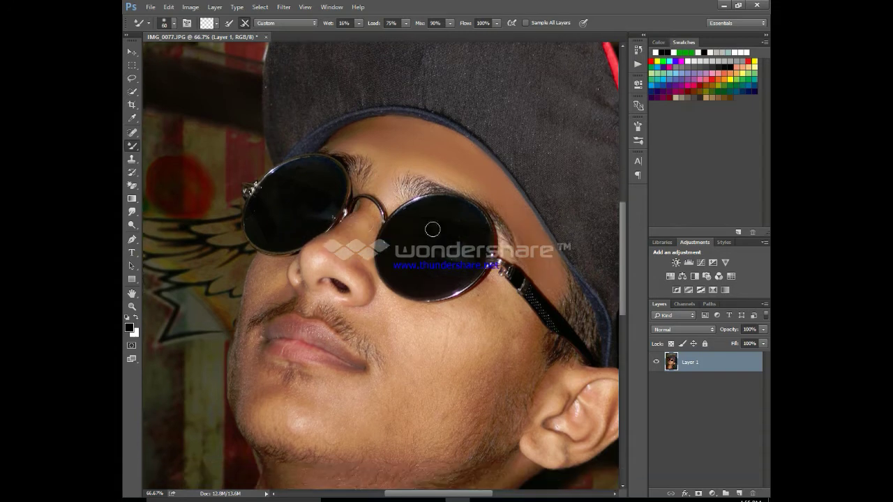
click(318, 264)
click(352, 279)
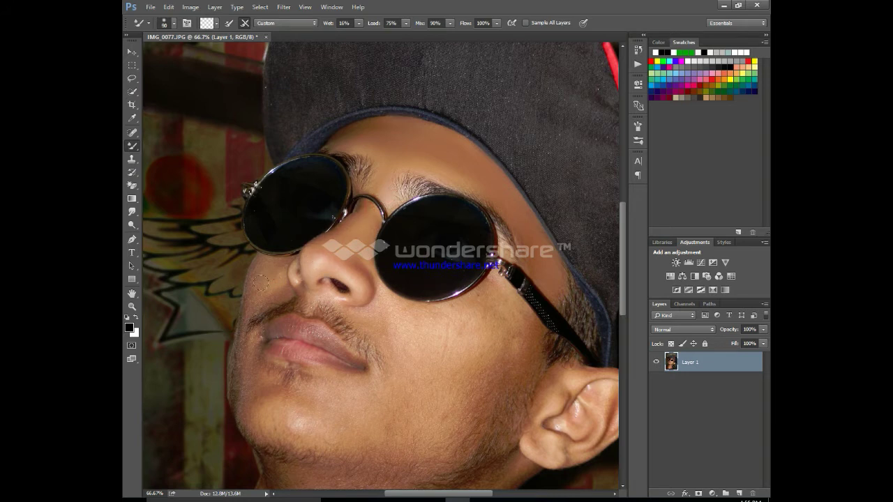
scroll(258, 279, down, 3)
scroll(252, 223, down, 2)
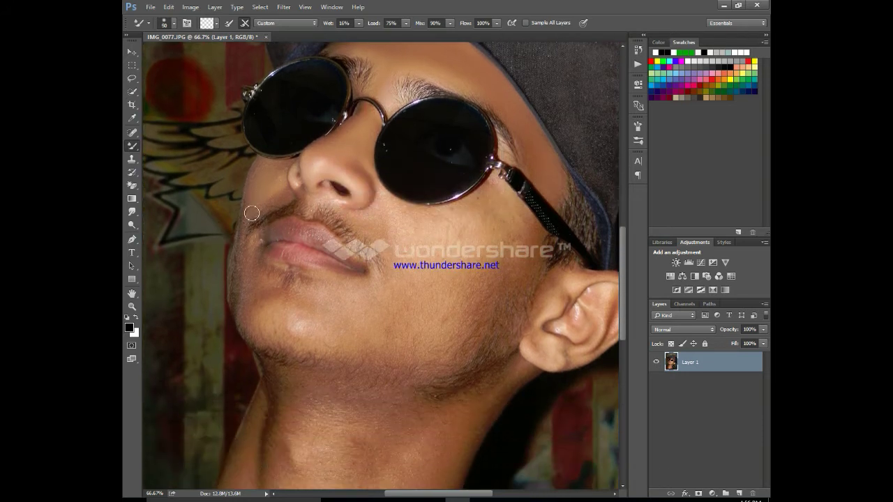
key(bracketright)
key(bracketright)
click(237, 254)
key(bracketright)
key(bracketright)
click(291, 315)
click(319, 309)
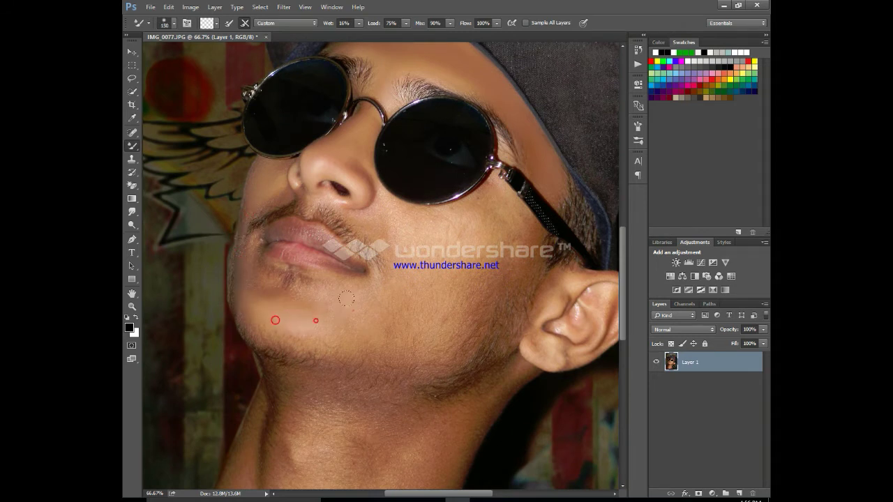
click(348, 302)
- Smooth the skin above the upper lip and under the nose
key(bracketleft)
key(bracketleft)
click(249, 206)
key(bracketright)
key(bracketright)
click(383, 202)
- Smooth the cheek, chin and lower cheek with a much larger Mixer Brush
key(bracketright)
click(507, 233)
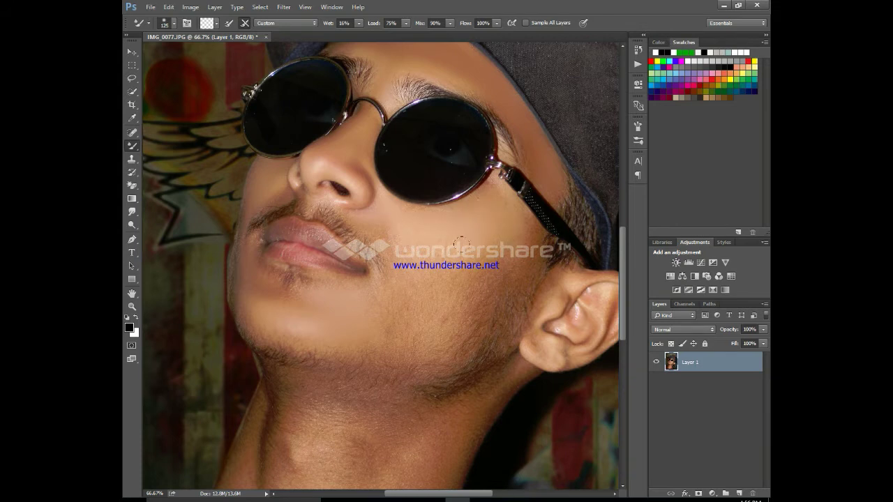
click(436, 244)
key(bracketright)
key(bracketright)
key(bracketright)
click(370, 302)
click(363, 329)
click(415, 273)
scroll(332, 339, down, 3)
- Lower the Mixer Brush wetness to 7% and bring the neck into view
click(359, 23)
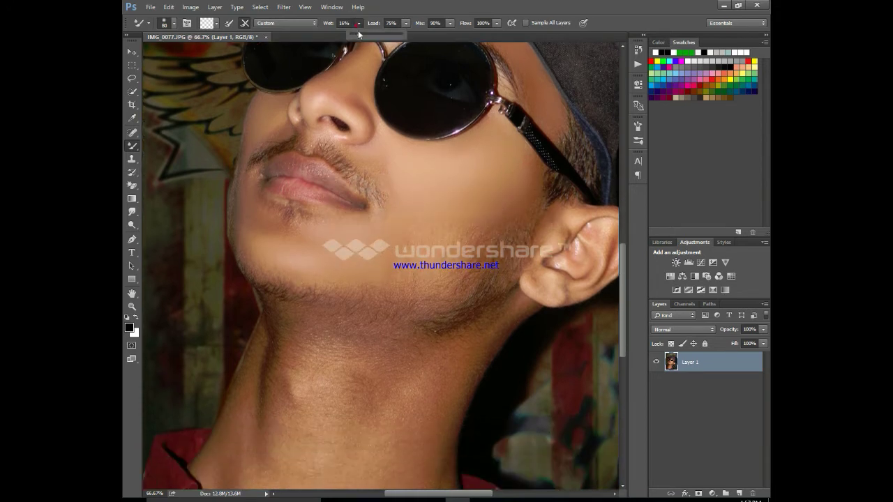
drag(355, 35, 352, 35)
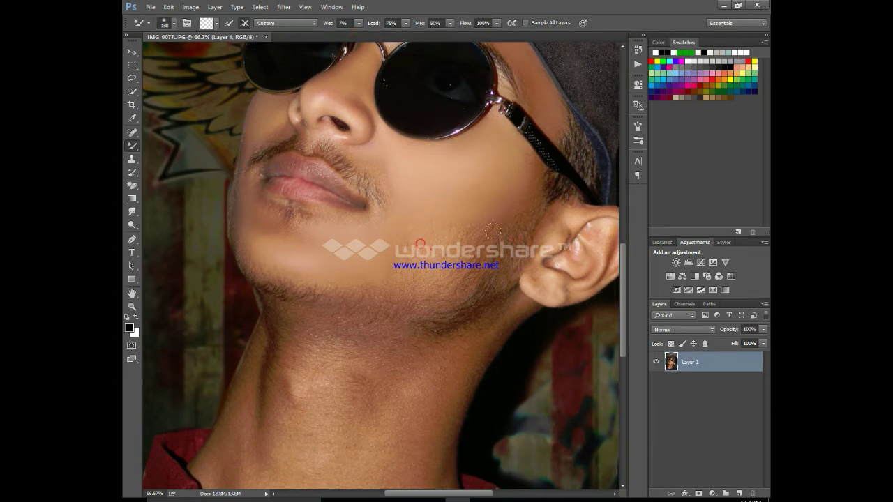
scroll(413, 315, down, 5)
scroll(399, 222, down, 3)
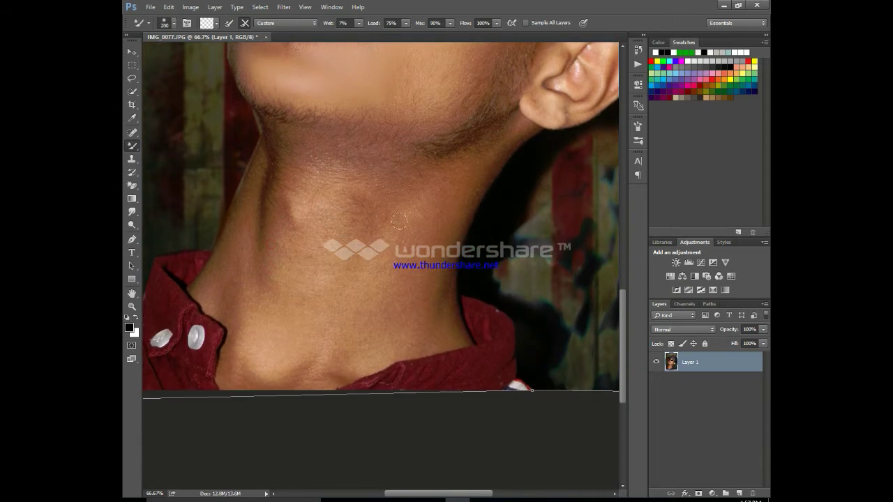
scroll(302, 304, down, 3)
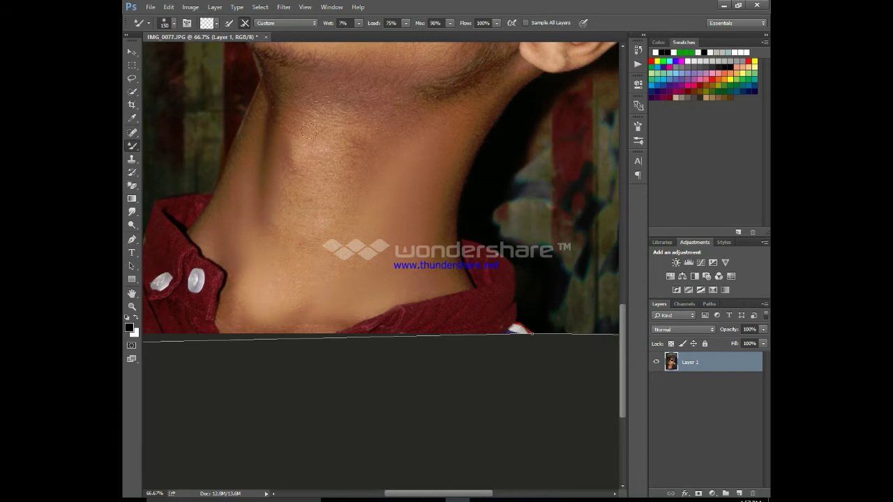
scroll(308, 131, up, 3)
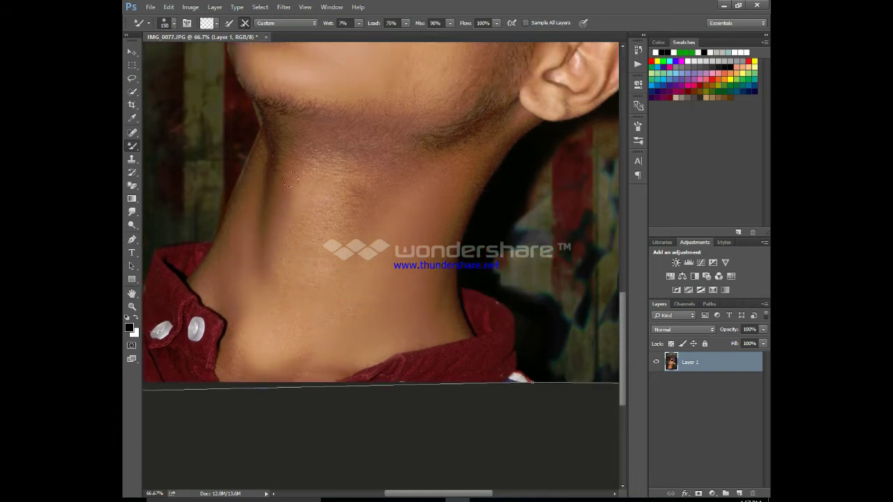
scroll(327, 256, up, 3)
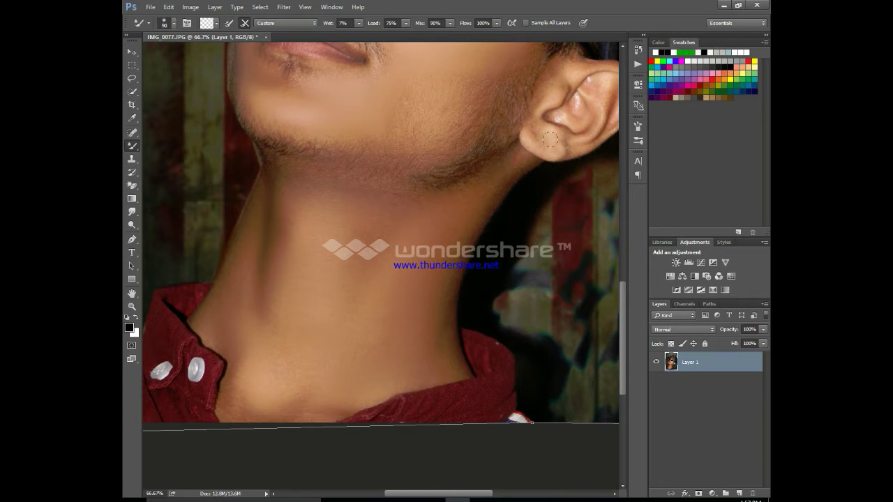
scroll(274, 222, up, 5)
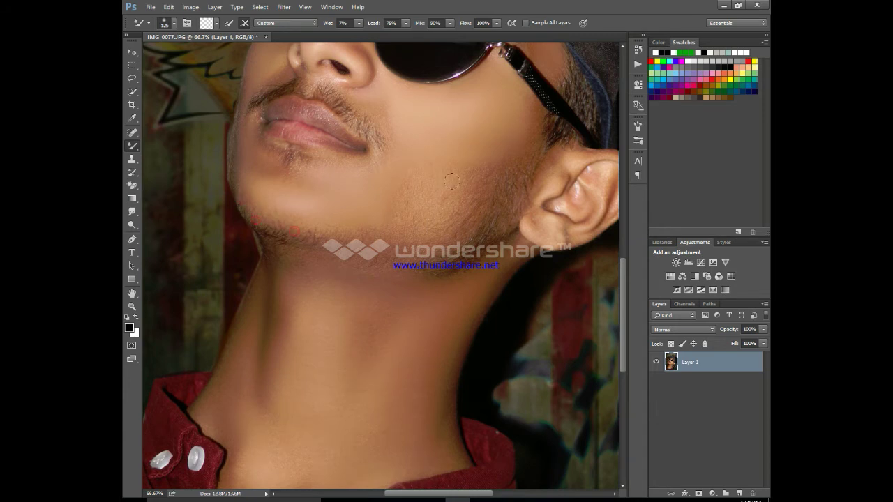
- Select the Smudge tool at 125 px, then the Dodge tool, and check its exposure and brush settings
click(132, 210)
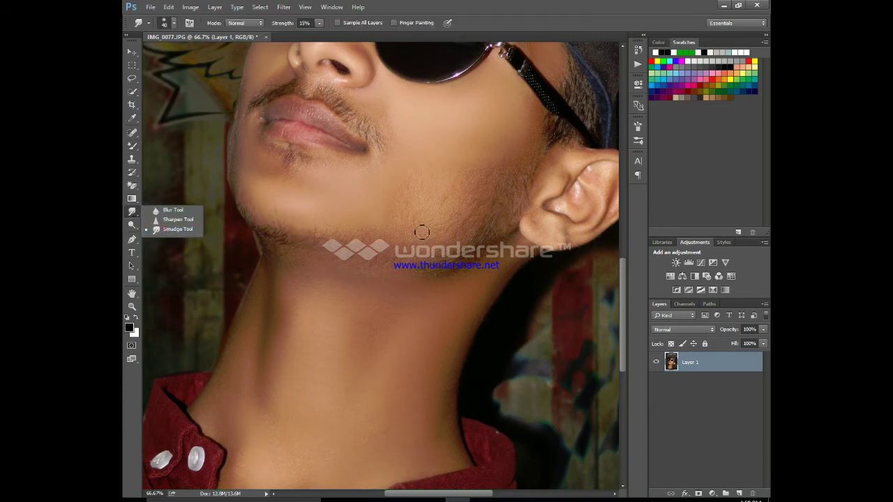
click(164, 228)
key(bracketright)
key(bracketright)
key(bracketright)
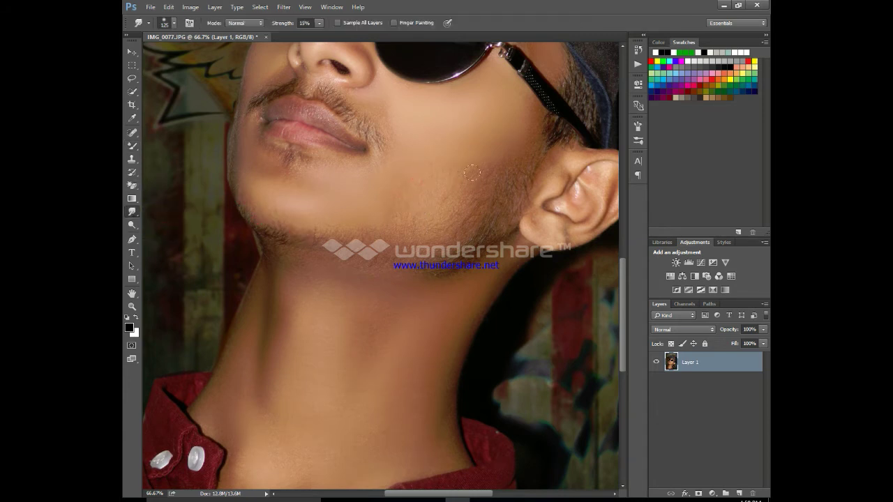
click(132, 225)
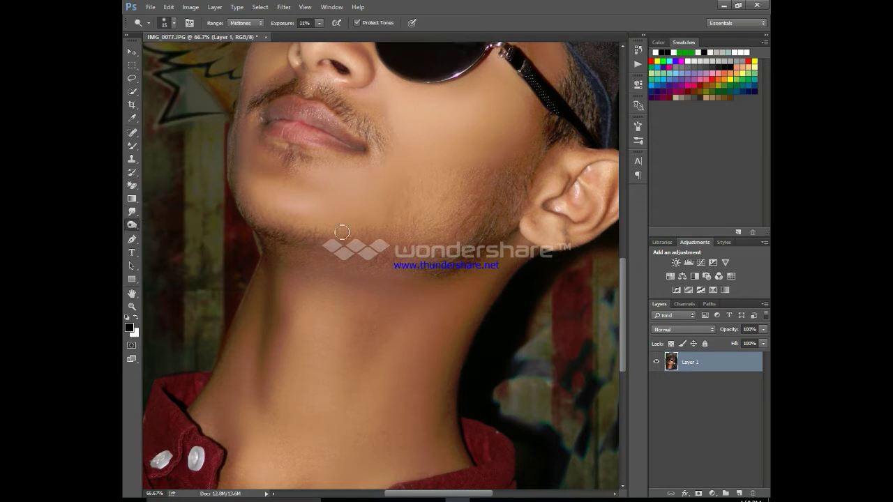
click(319, 23)
right_click(459, 313)
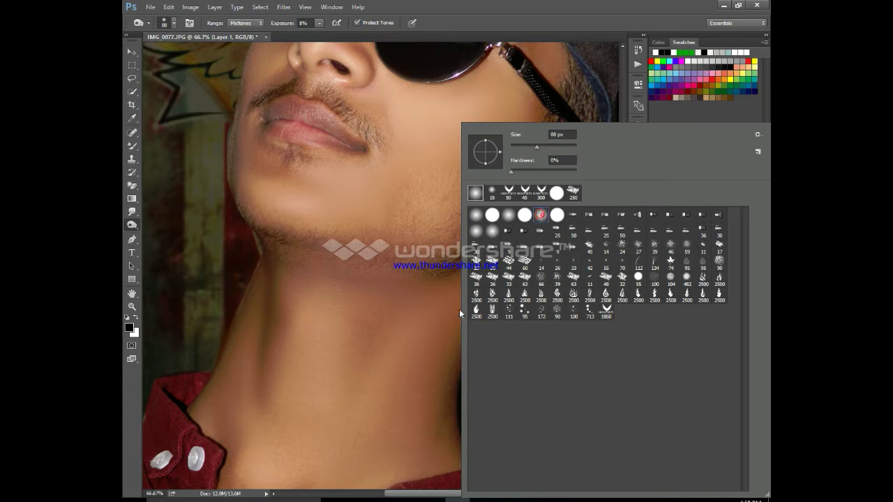
click(440, 337)
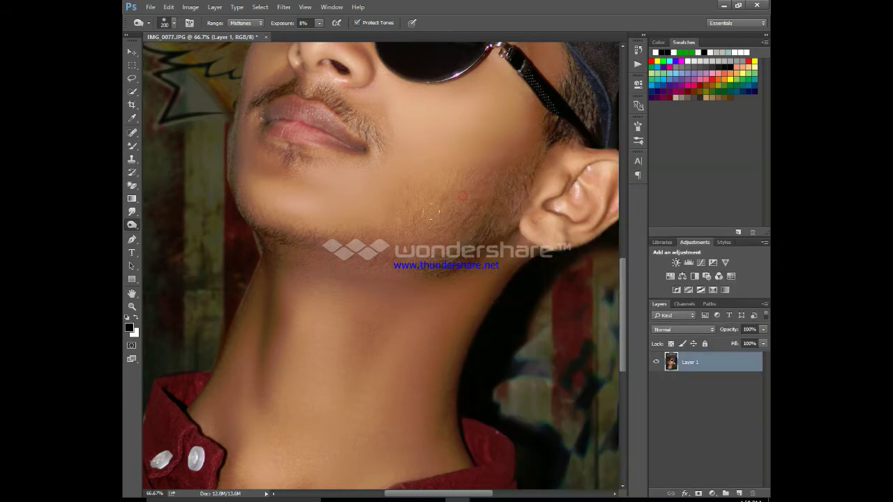
- Blend the skin near the ear and along the lower lip with a 70 px Mixer Brush
click(131, 145)
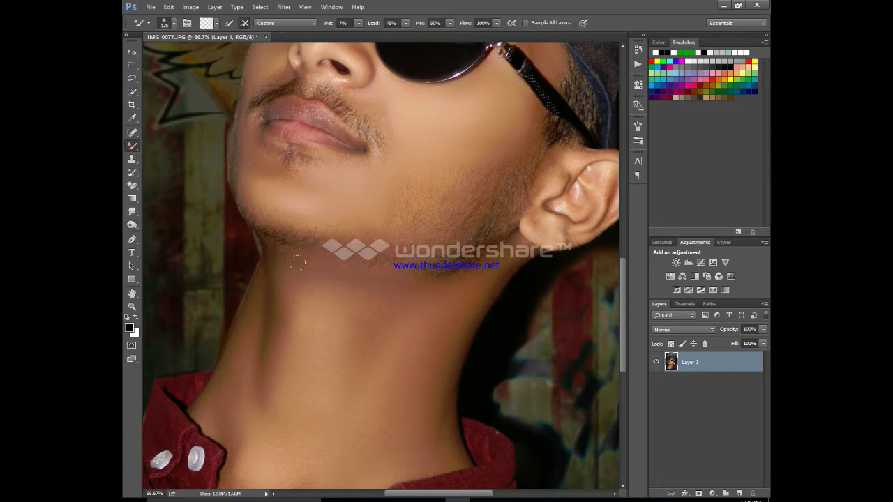
key(bracketleft)
key(bracketleft)
key(bracketleft)
click(563, 161)
click(272, 127)
key(ctrl+minus)
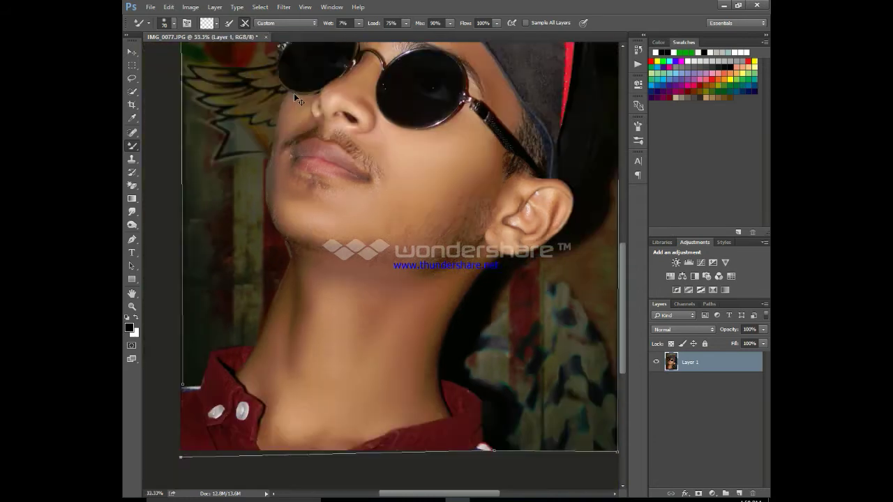
key(ctrl+minus)
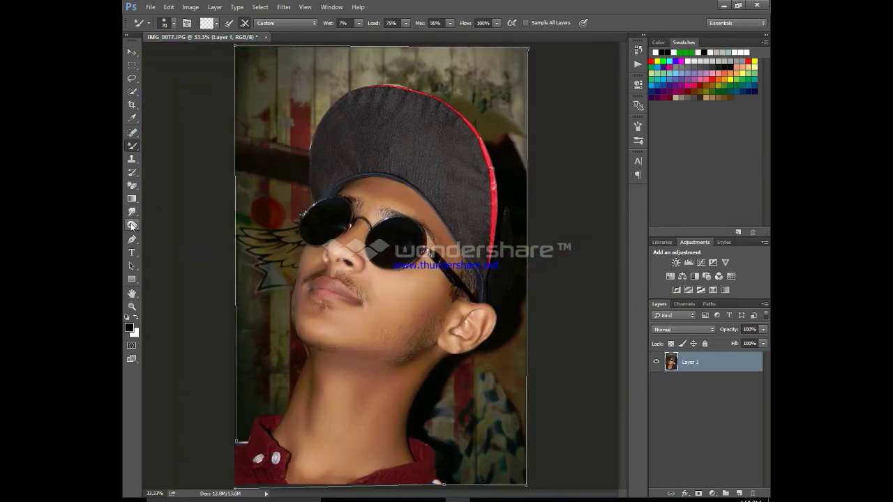
- Lighten the cheek and jawline with the Dodge tool at 23% exposure and 150 px
click(132, 225)
drag(319, 34, 326, 34)
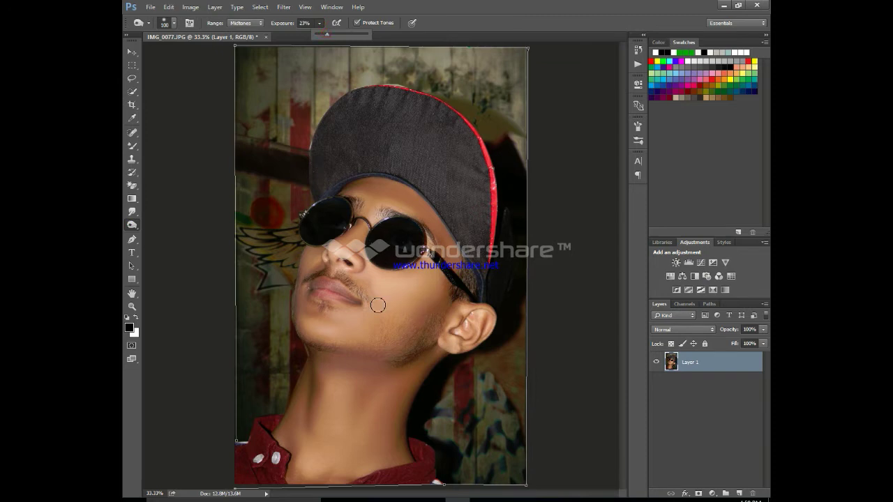
key(bracketright)
key(bracketright)
mouse_move(404, 327)
mouse_down()
mouse_move(384, 338)
mouse_move(391, 346)
mouse_up()
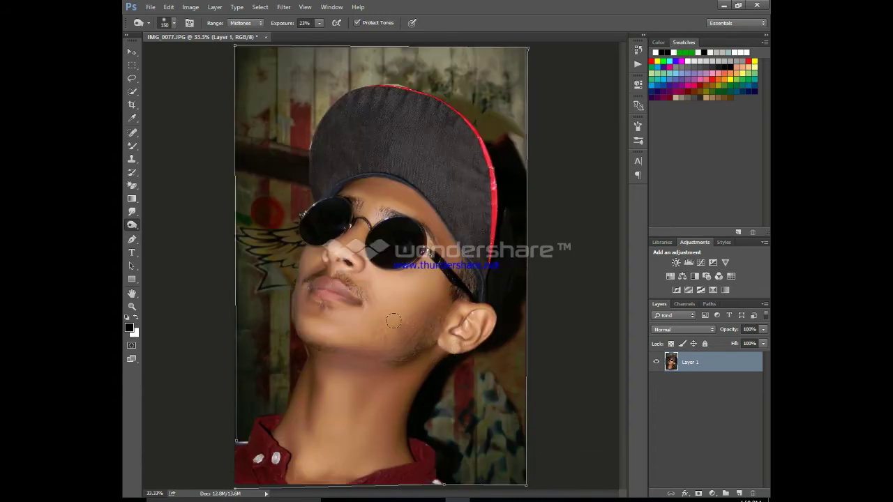
drag(393, 331, 369, 355)
click(283, 7)
- Open the Camera Raw Filter, raise Exposure to +0.25, and lower Highlights, Whites and Blacks
click(315, 67)
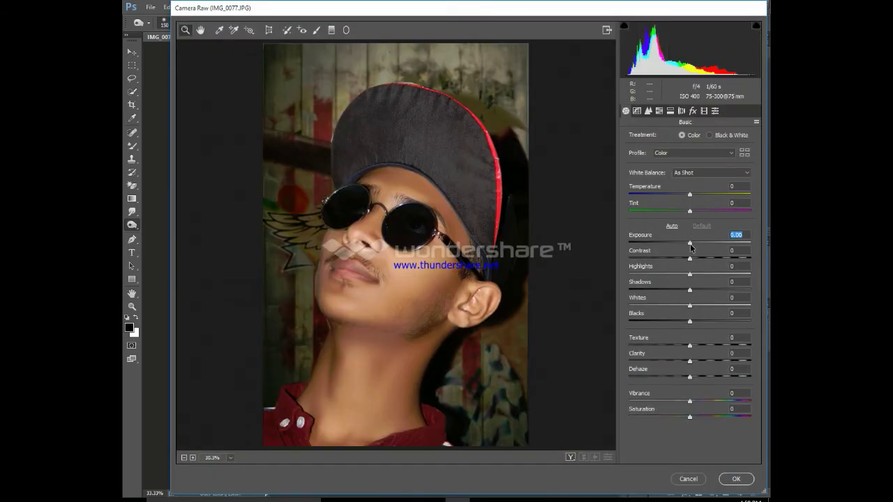
drag(690, 244, 697, 243)
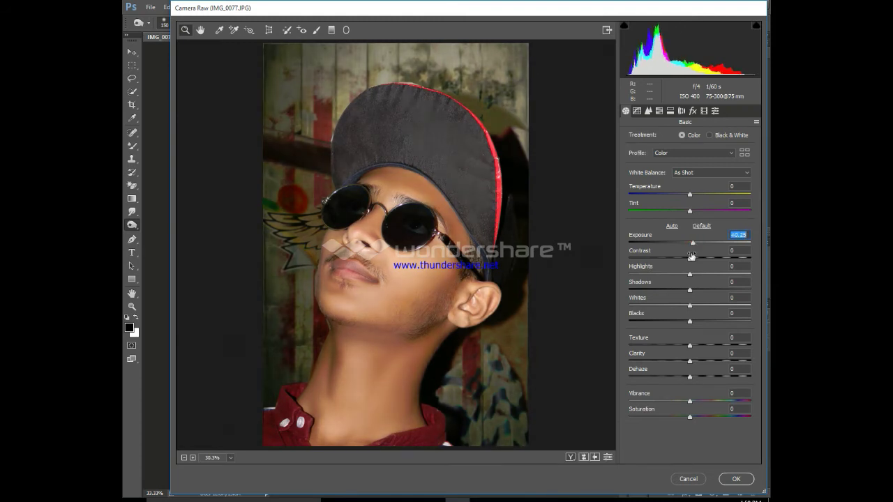
mouse_move(696, 279)
mouse_down()
mouse_move(680, 281)
mouse_move(708, 288)
mouse_up()
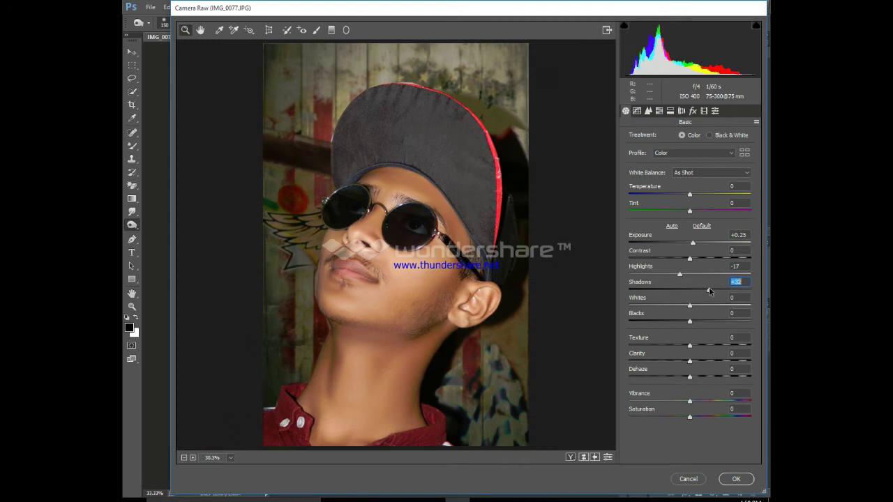
mouse_move(693, 307)
mouse_down()
mouse_move(723, 307)
mouse_move(656, 306)
mouse_up()
- Set Clarity +9, Vibrance -11, Highlights -44, Whites -73 and Temperature +3
drag(690, 362, 696, 361)
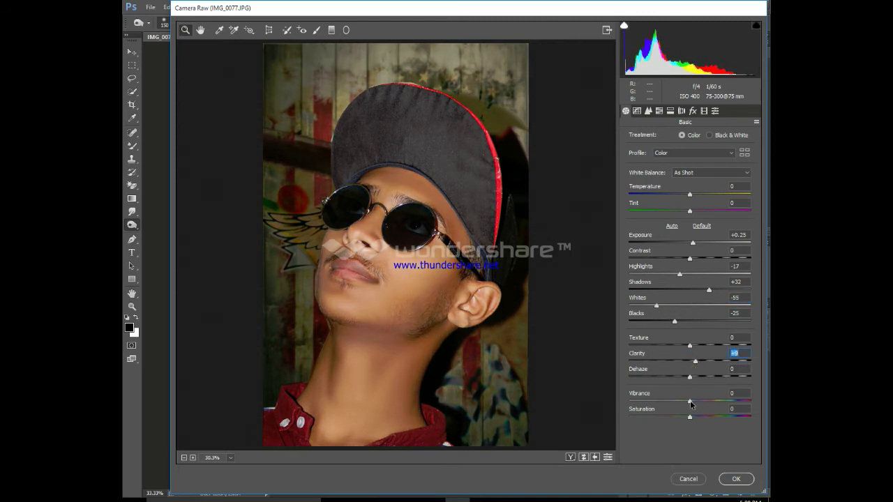
mouse_move(690, 403)
mouse_down()
mouse_move(682, 402)
mouse_move(693, 417)
mouse_up()
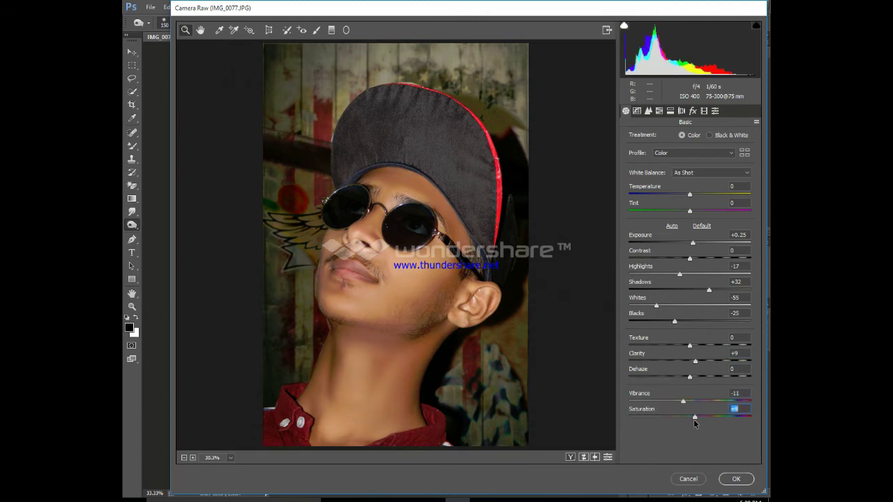
drag(679, 274, 662, 276)
click(655, 306)
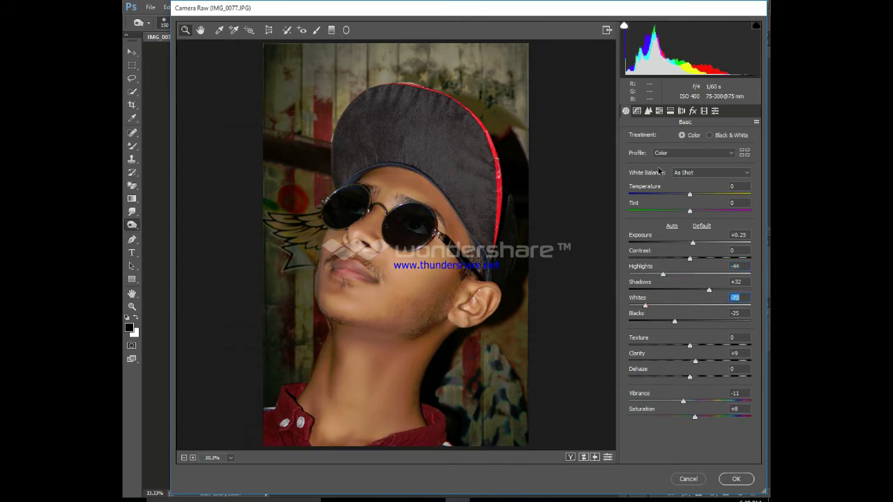
drag(689, 195, 692, 196)
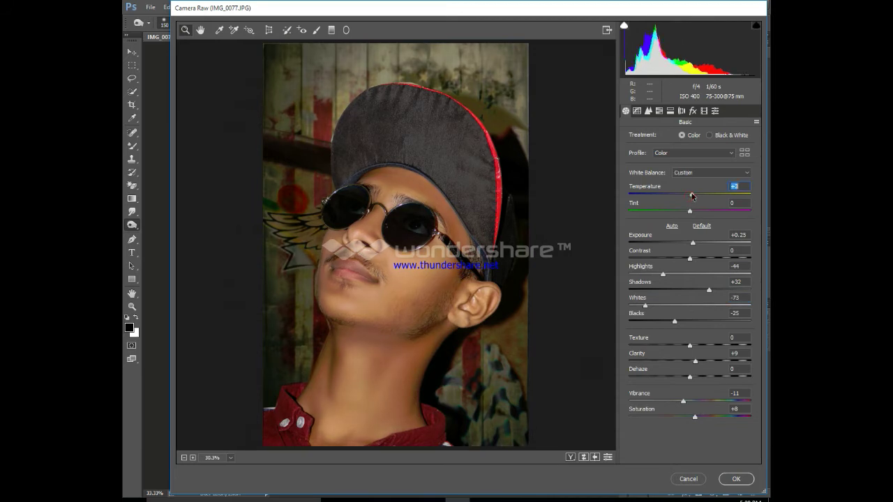
click(659, 111)
- In HSL Saturation, boost Reds to about +30 and lower Oranges to -11
click(661, 135)
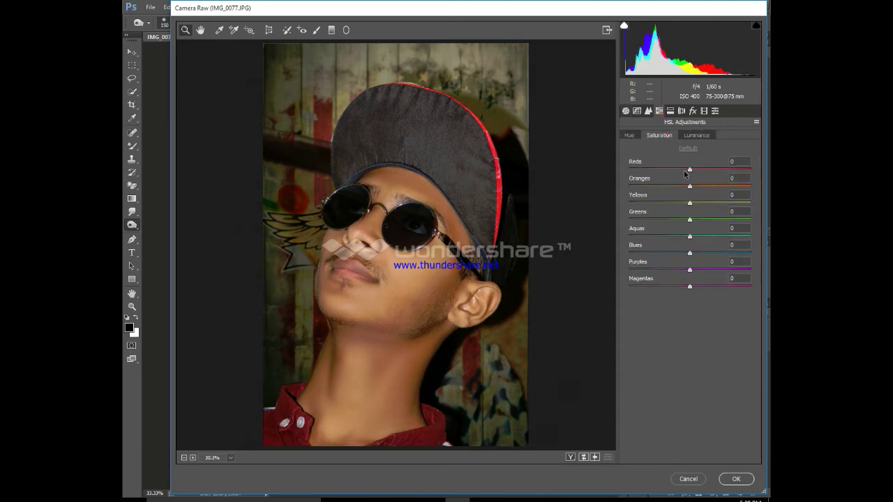
drag(689, 187, 683, 188)
click(697, 188)
click(703, 189)
drag(695, 188, 685, 189)
click(691, 170)
drag(701, 168, 745, 168)
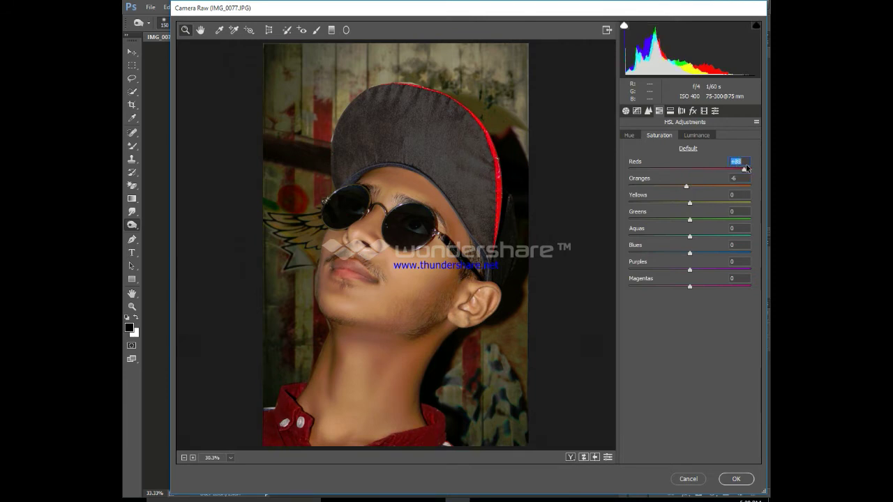
drag(689, 186, 671, 188)
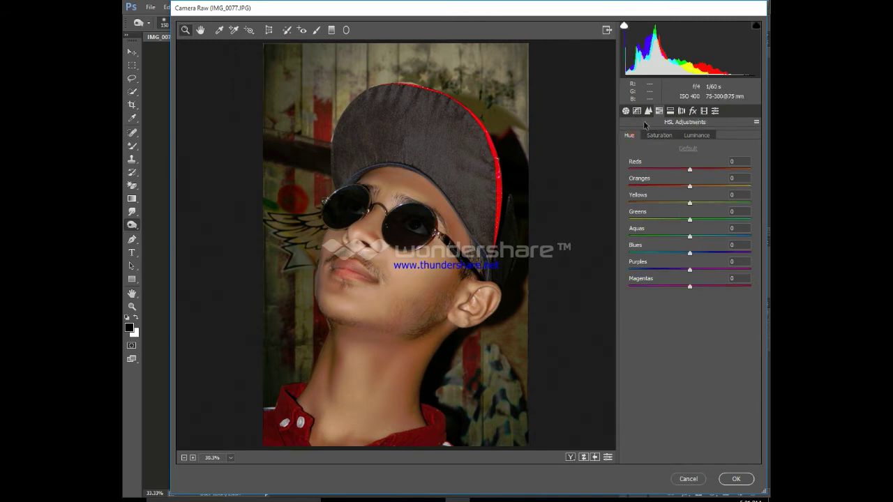
click(625, 111)
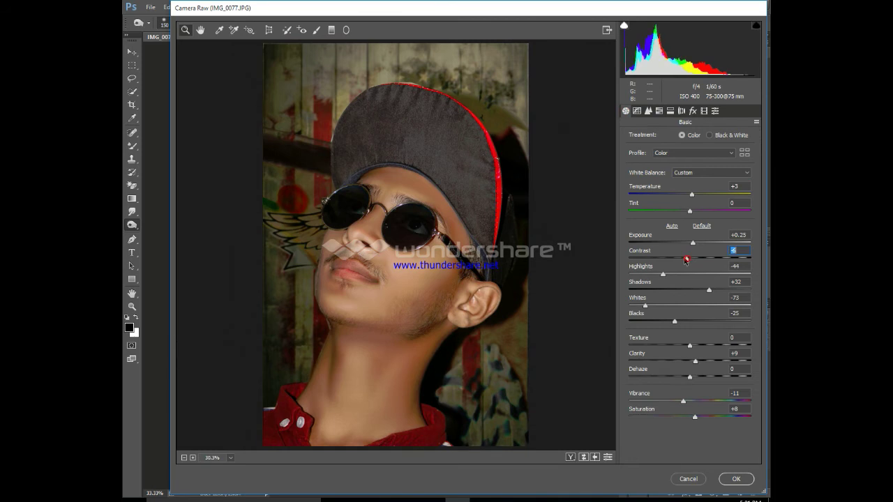
- Raise Contrast to +19, deepen Blacks to -39 and set Vibrance to -13
mouse_move(690, 258)
mouse_down()
mouse_move(709, 259)
mouse_move(693, 246)
mouse_up()
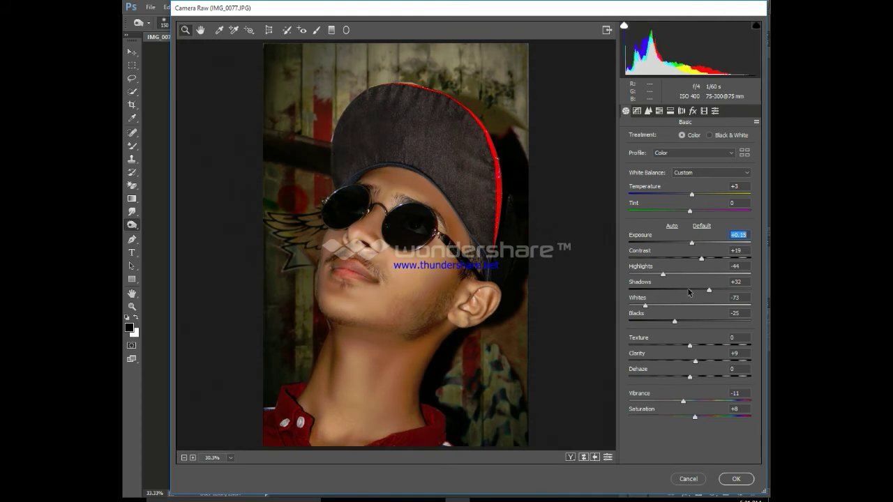
mouse_move(675, 322)
mouse_down()
mouse_move(666, 323)
mouse_move(696, 362)
mouse_up()
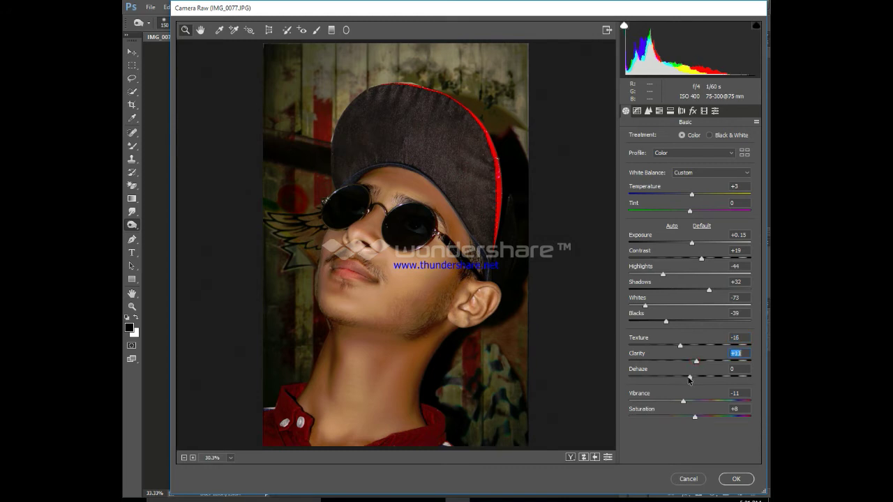
drag(683, 404, 682, 403)
click(693, 418)
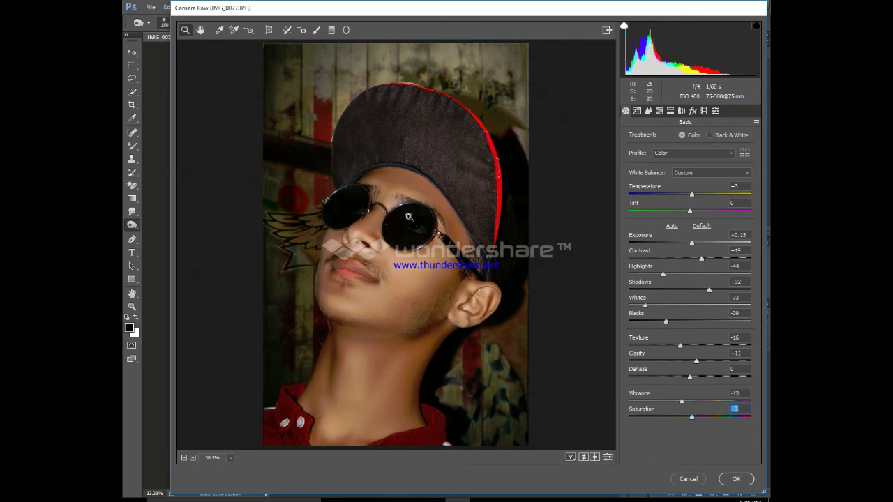
- Zoom in to inspect the graded skin, then zoom back out to the whole portrait
click(385, 255)
scroll(441, 218, down, 2)
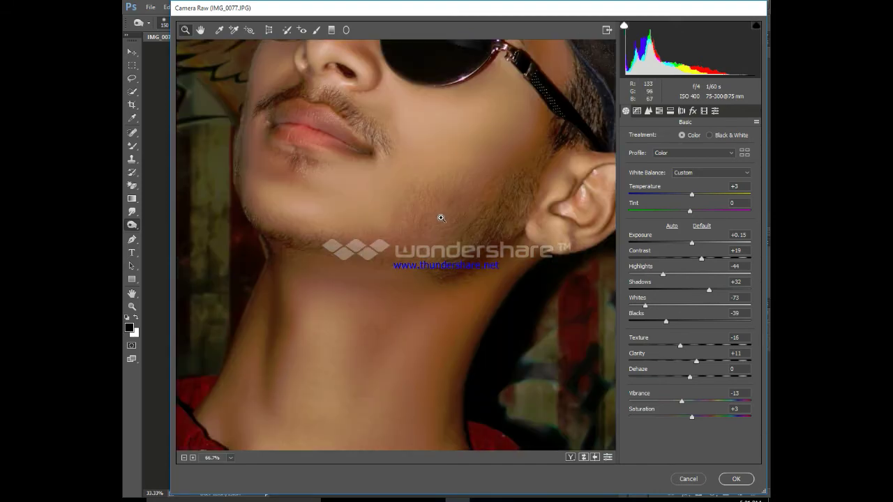
scroll(383, 291, down, 1)
scroll(383, 291, up, 2)
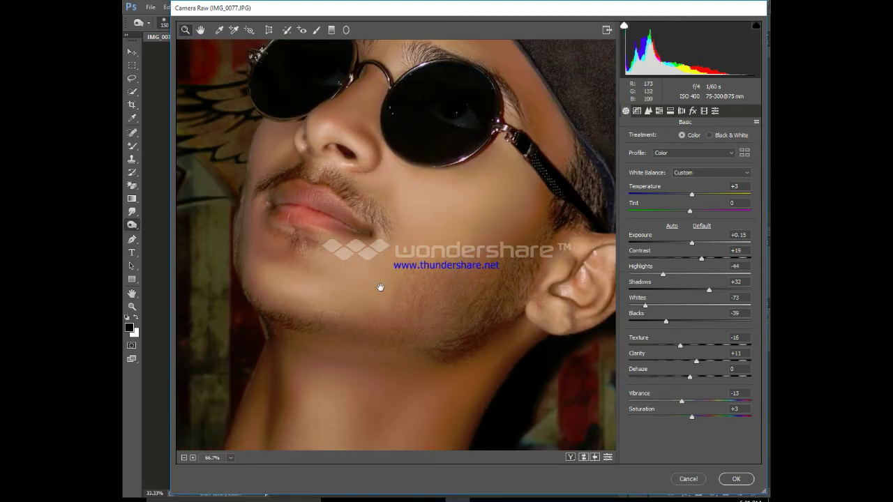
key(ctrl+minus)
key(ctrl+minus)
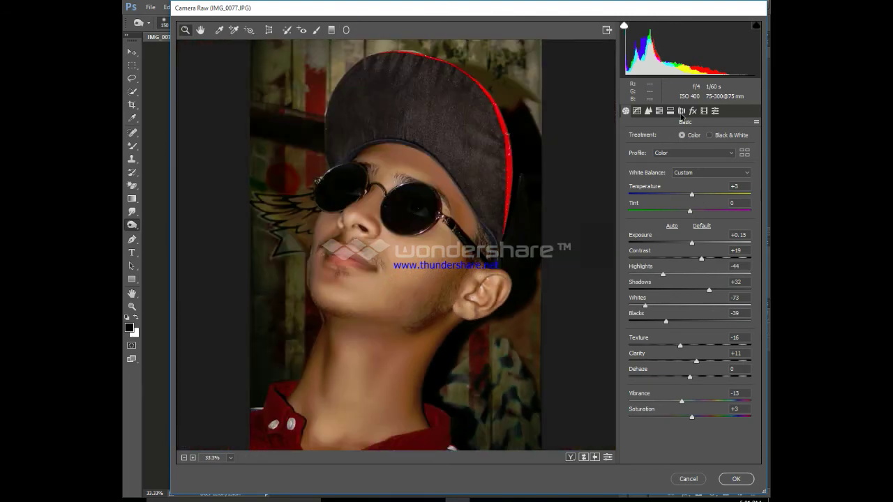
- Add a post-crop vignette with Amount -23 and Midpoint 100 and apply the Camera Raw grade
click(692, 111)
drag(689, 242, 676, 242)
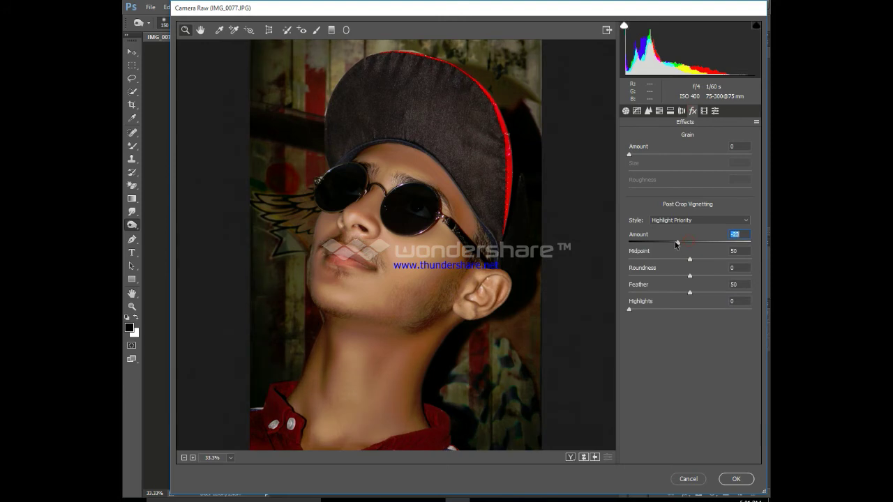
drag(690, 259, 753, 262)
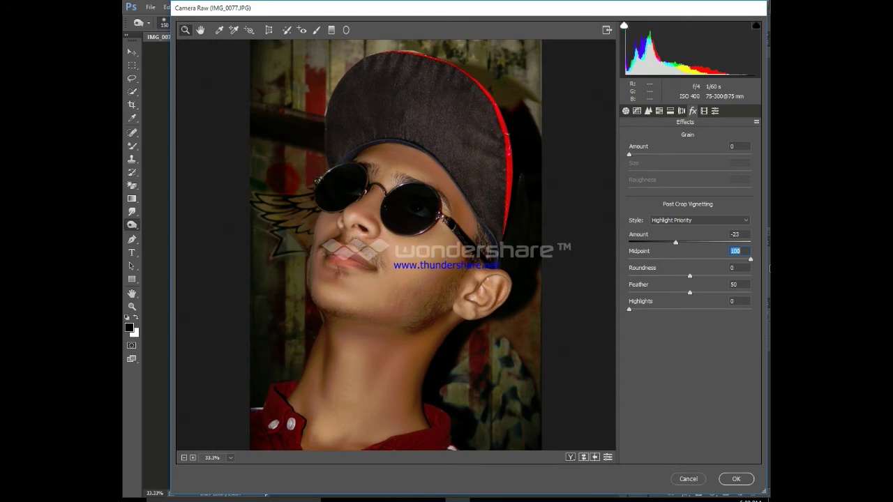
click(737, 479)
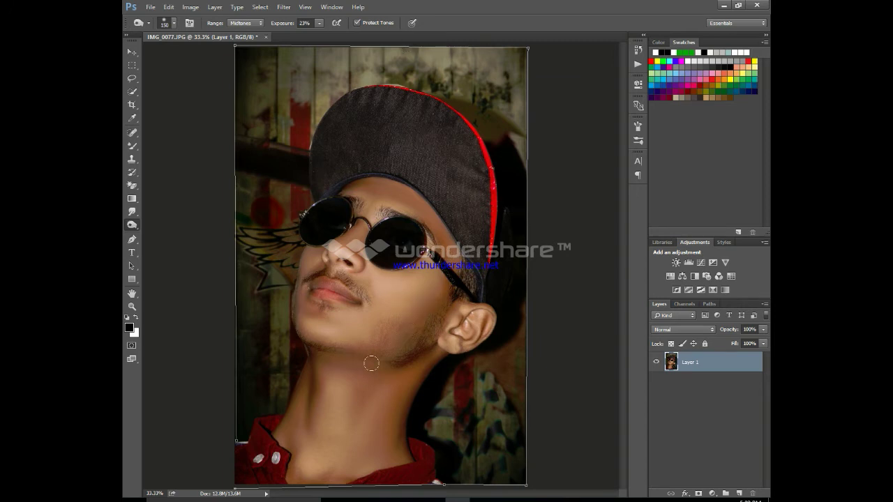
- Select the Mixer Brush at size 80, check the chin and jaw, then open the Filter menu
click(133, 146)
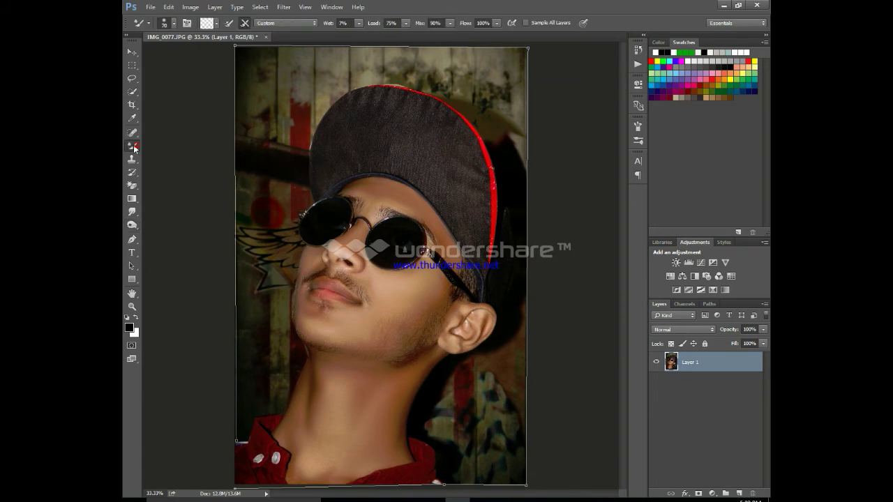
key(ctrl+plus)
scroll(319, 190, down, 3)
drag(261, 308, 294, 312)
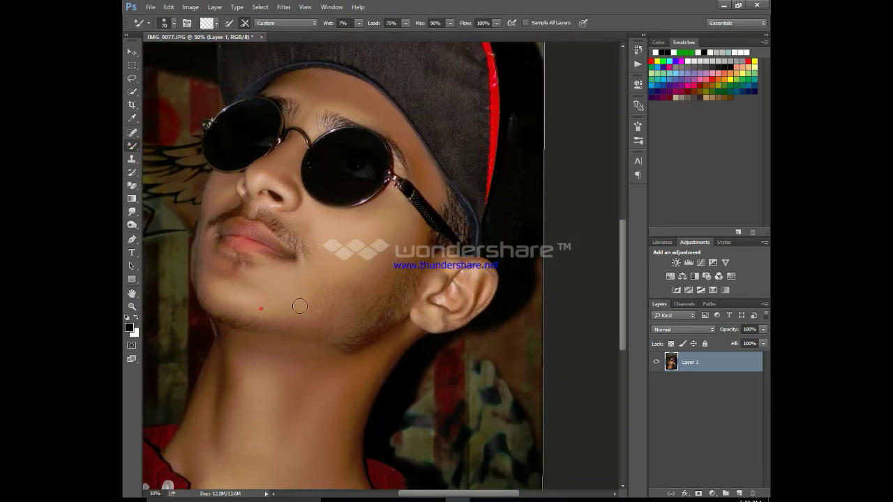
key(bracketright)
key(ctrl+minus)
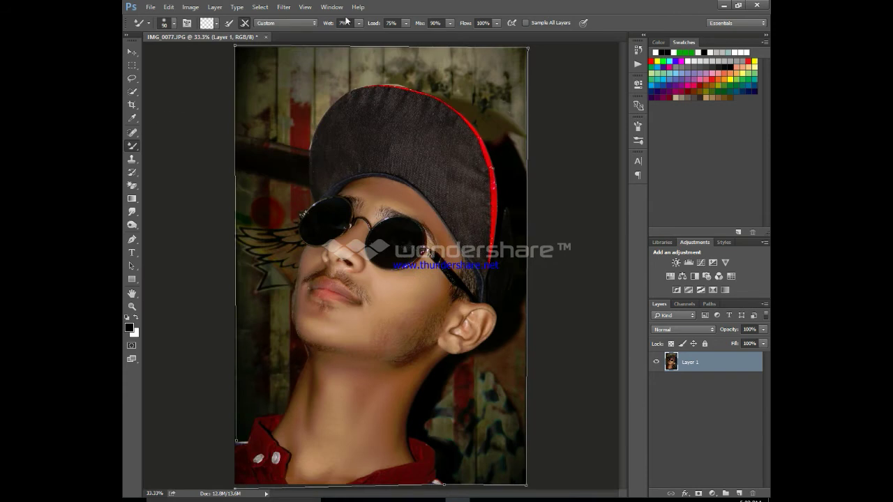
click(287, 7)
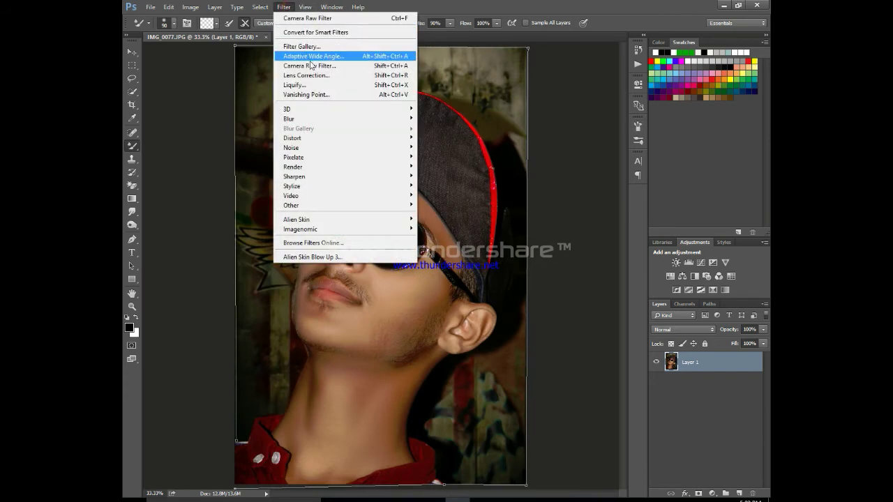
- Reopen the Camera Raw Filter and darken the Oranges luminance to -43
click(308, 62)
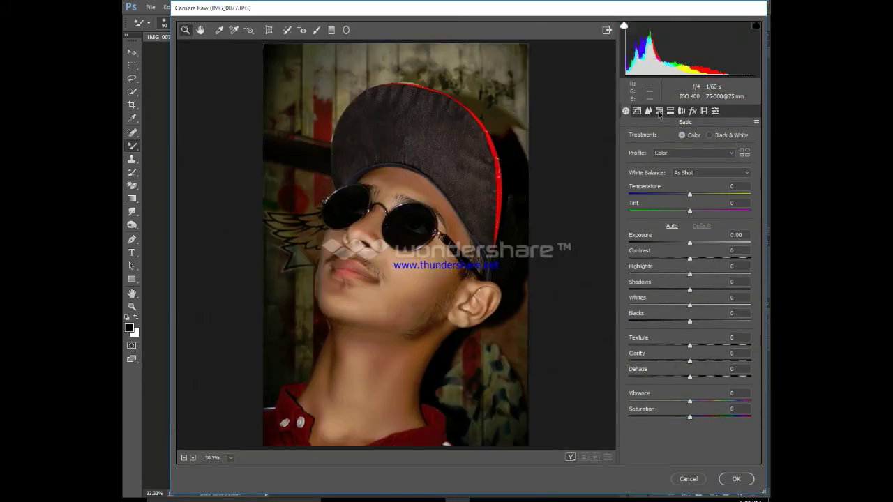
click(659, 112)
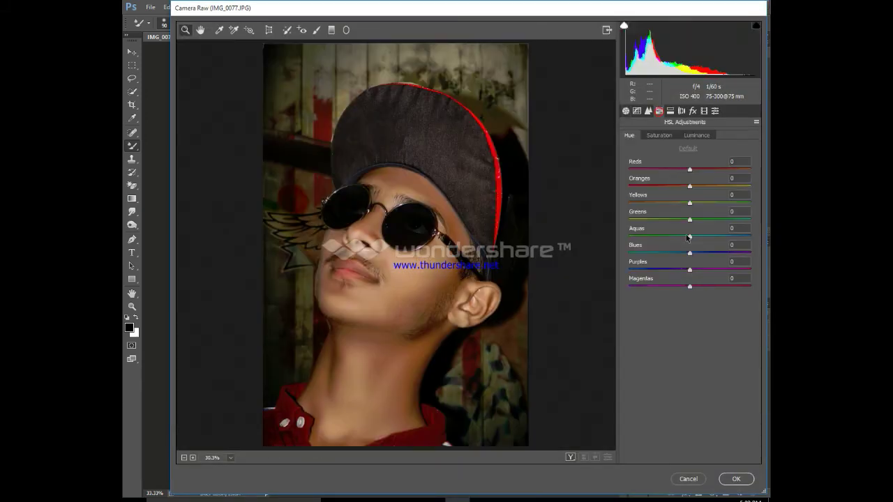
click(703, 135)
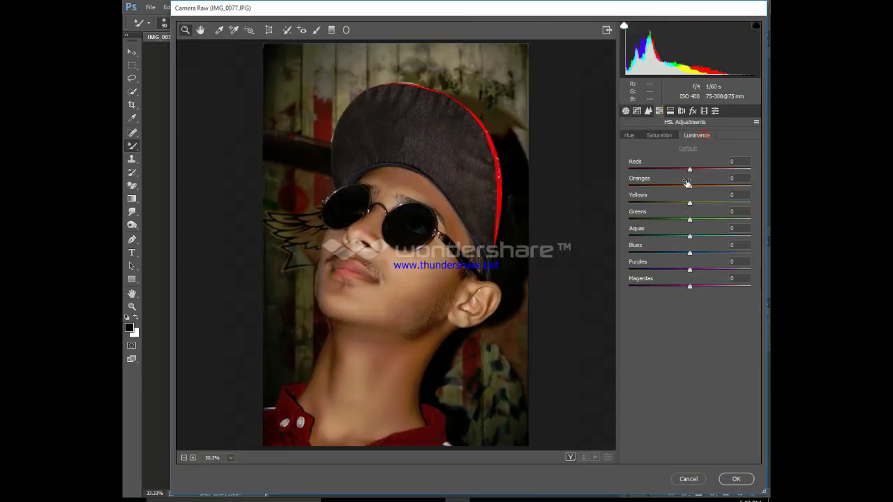
mouse_move(687, 183)
mouse_down()
mouse_move(662, 190)
mouse_move(679, 172)
mouse_move(696, 170)
mouse_move(682, 187)
mouse_up()
- Raise Reds saturation to +23, and shift Yellows hue to -24 and Blues hue to -13
click(661, 135)
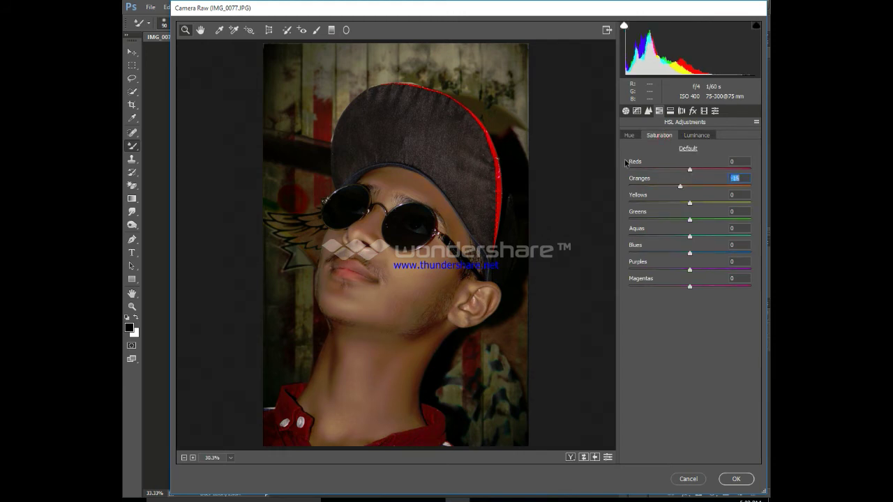
drag(690, 170, 705, 170)
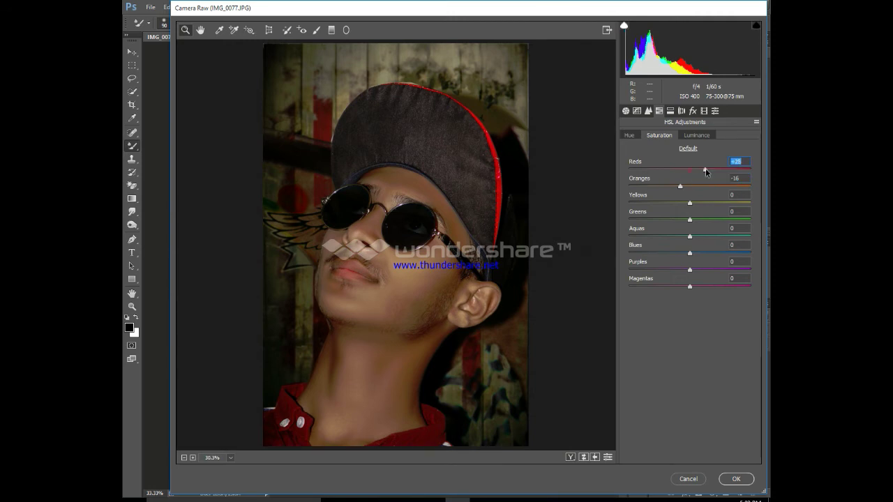
click(629, 135)
drag(689, 203, 676, 203)
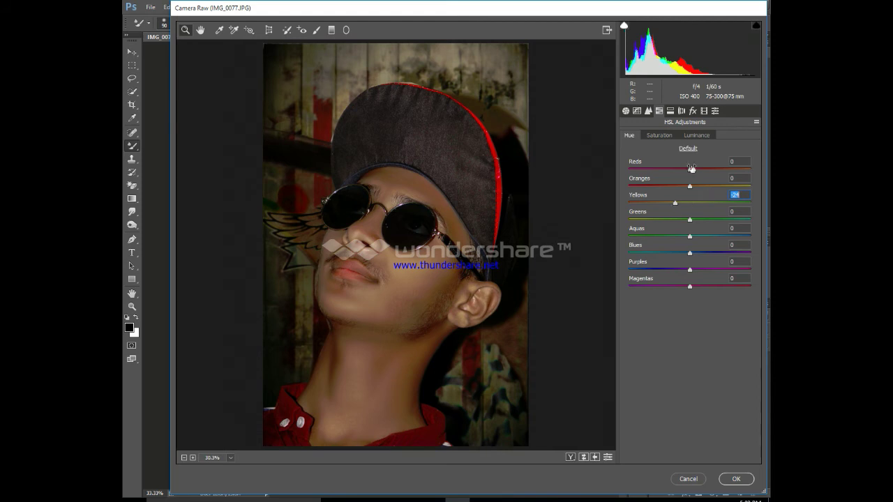
drag(688, 254, 667, 259)
- In the Basic panel set Highlights -24, Whites -18, Vibrance -3 and Saturation -2
click(625, 111)
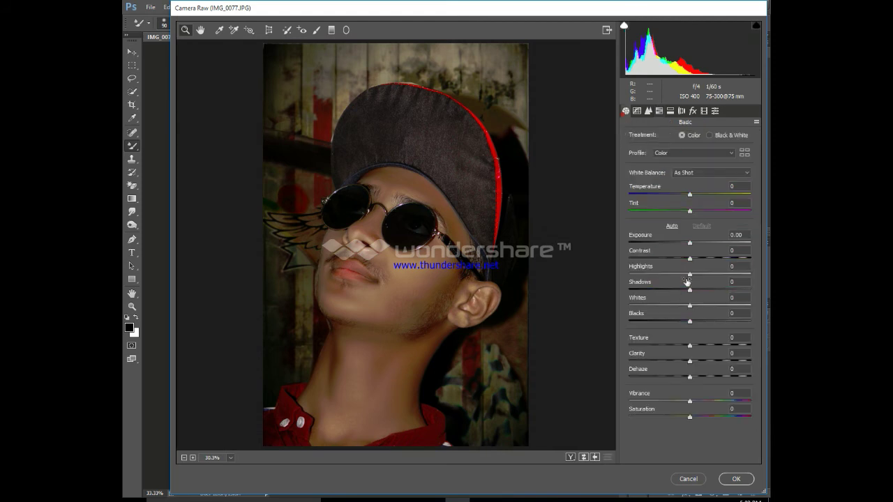
mouse_move(688, 275)
mouse_down()
mouse_move(673, 278)
mouse_move(671, 308)
mouse_up()
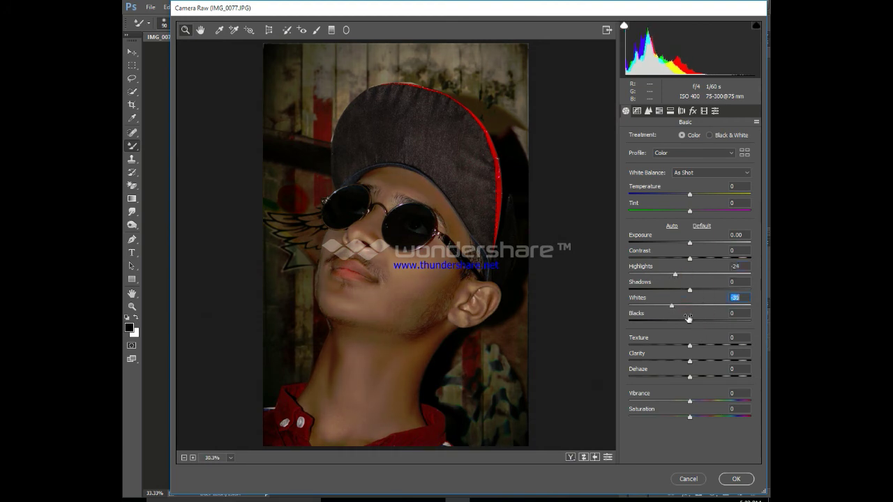
mouse_move(689, 403)
mouse_down()
mouse_move(680, 404)
mouse_move(690, 424)
mouse_up()
click(698, 417)
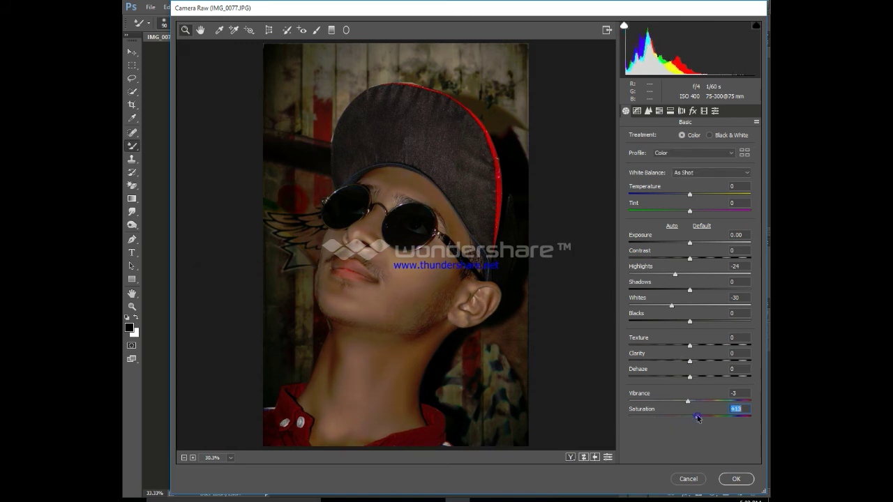
click(685, 418)
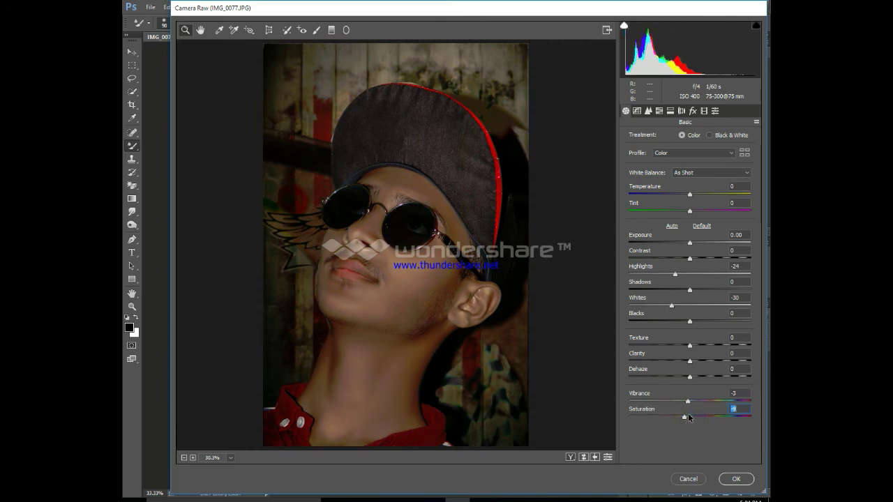
click(689, 417)
click(678, 306)
- Ease Oranges luminance to -26, set Oranges saturation to -9, and apply Camera Raw
click(669, 111)
click(694, 134)
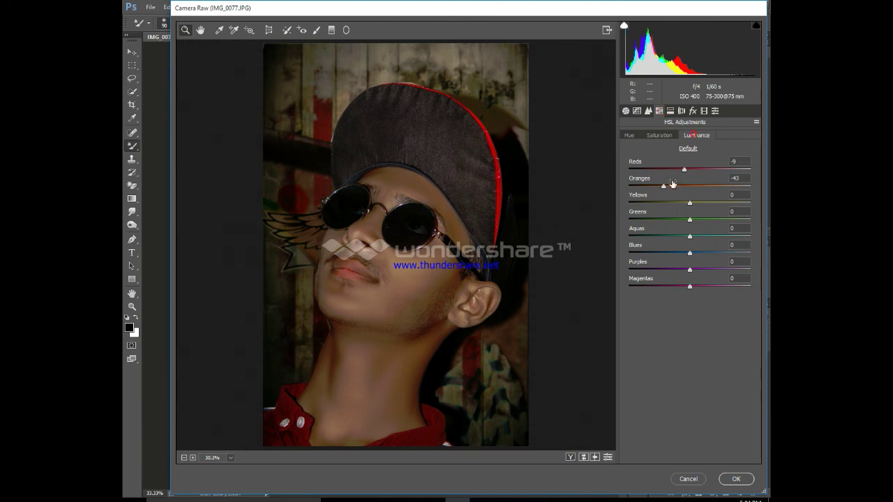
drag(673, 185, 674, 187)
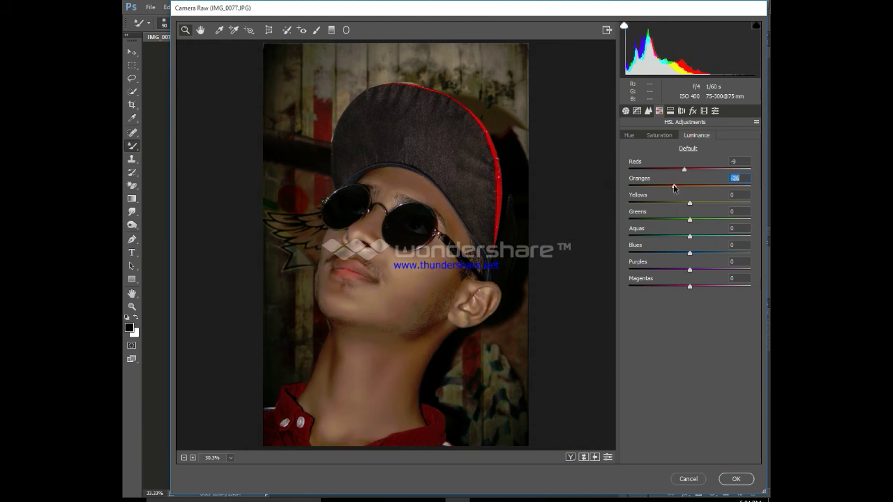
click(659, 135)
mouse_move(681, 185)
mouse_down()
mouse_move(669, 188)
mouse_move(687, 190)
mouse_move(658, 188)
mouse_move(683, 189)
mouse_up()
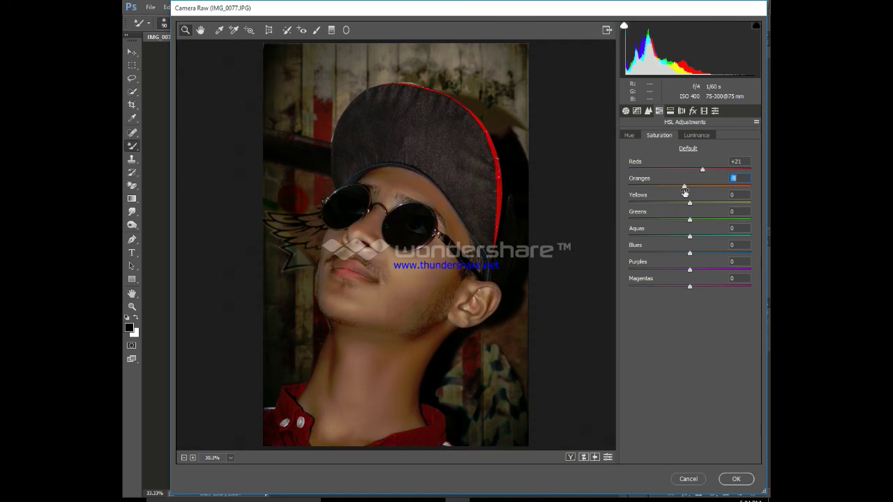
click(736, 478)
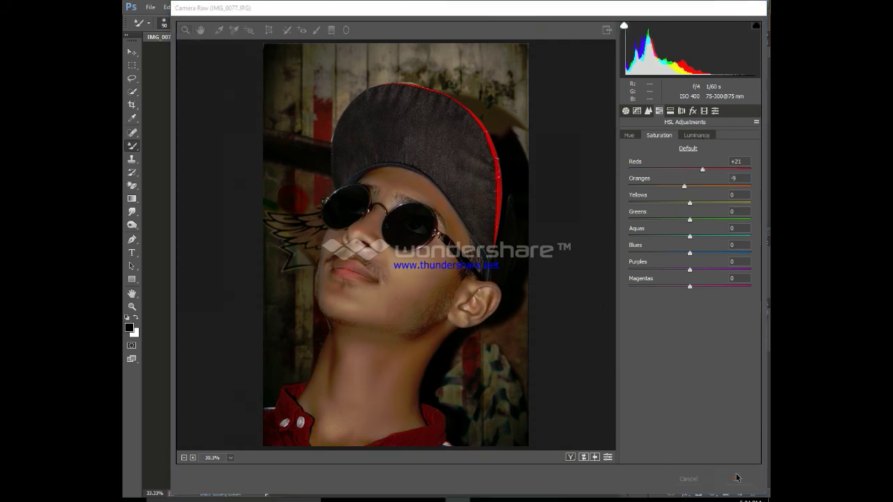
- Undo the last action, then lighten the cap above the right lens with a size-125 Dodge brush
key(ctrl+z)
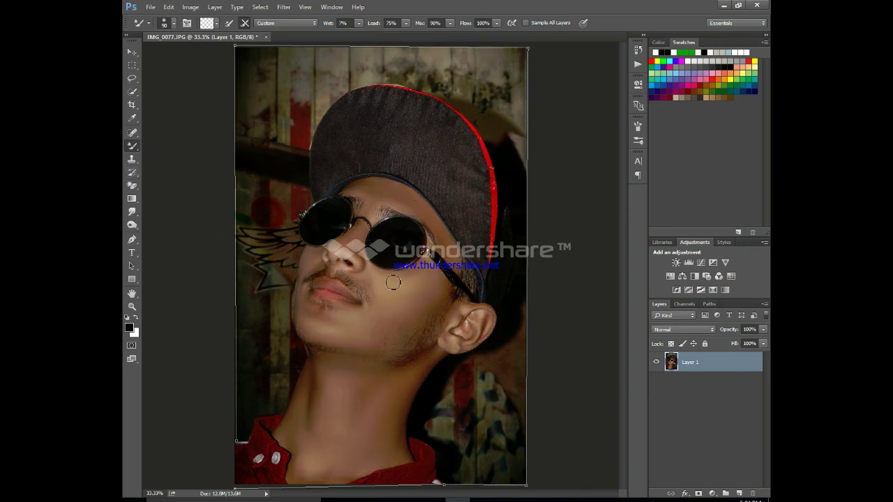
click(132, 225)
click(166, 225)
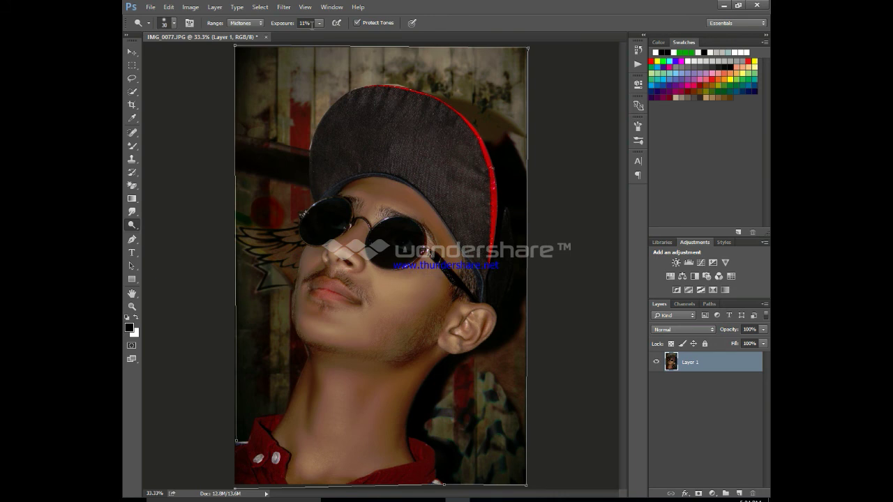
key(bracketright)
key(bracketright)
key(bracketright)
key(bracketleft)
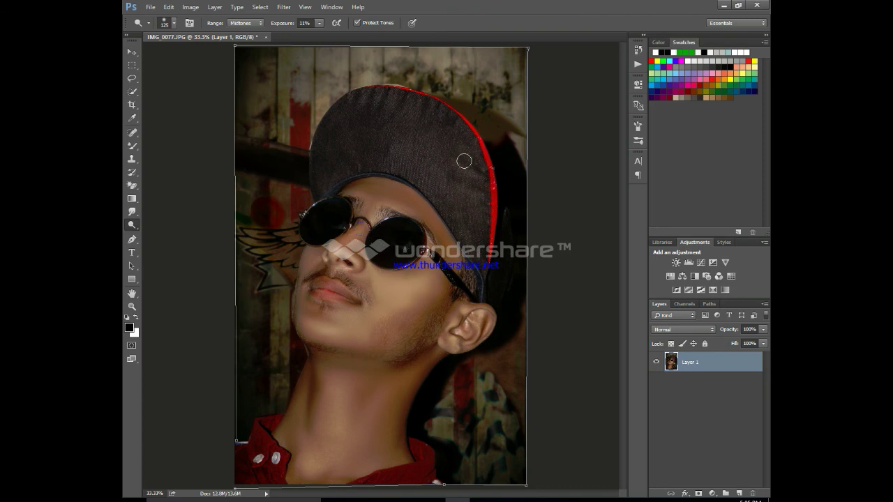
click(356, 230)
- Smooth the cheek, jaw, chin and neck with a size-125 Mixer Brush
click(132, 145)
key(bracketright)
key(bracketright)
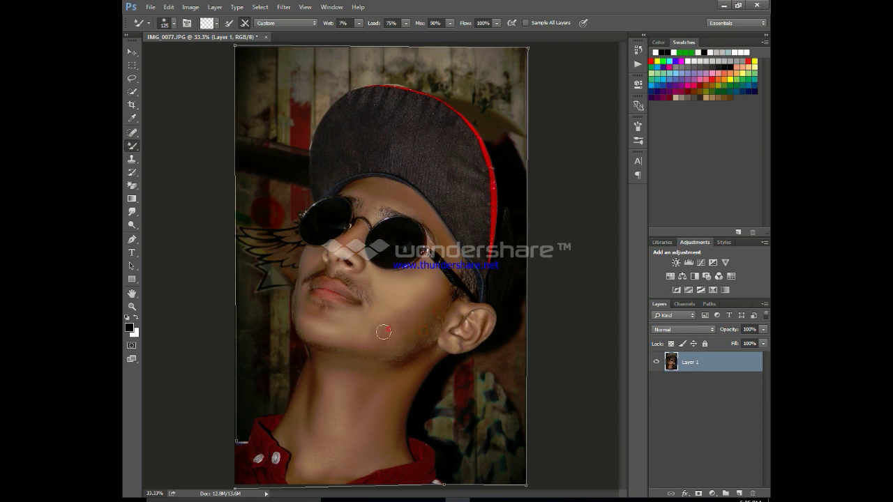
mouse_move(417, 349)
mouse_down()
mouse_move(391, 354)
mouse_move(407, 370)
mouse_up()
drag(311, 344, 362, 353)
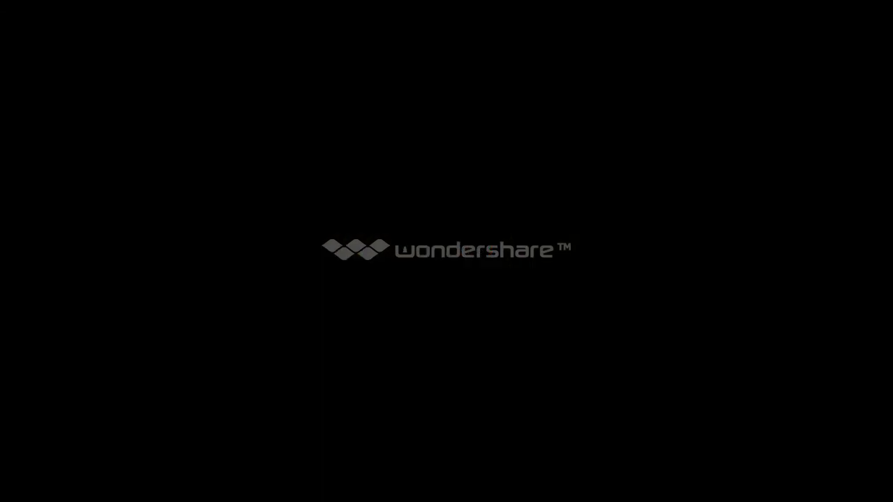